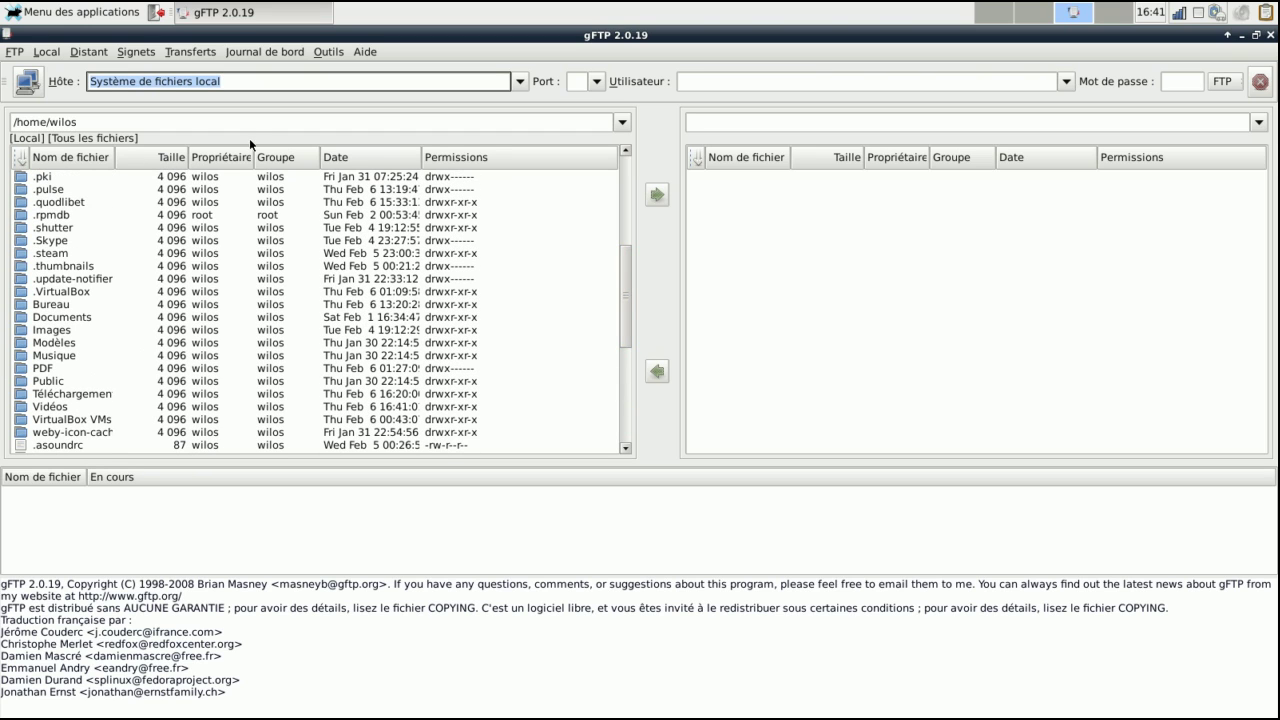
Connect to the bookmarked personal FTP site and open its wilos.atspace.tv folder.
left_click(133, 53)
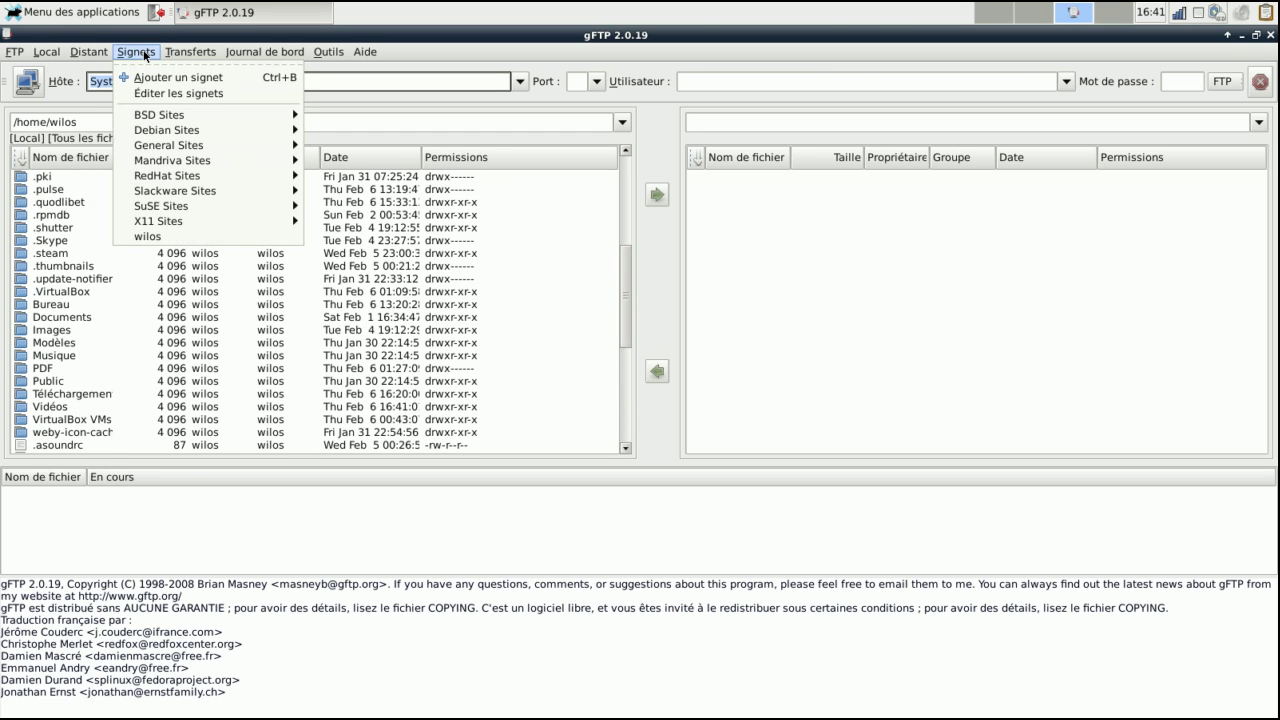
left_click(160, 236)
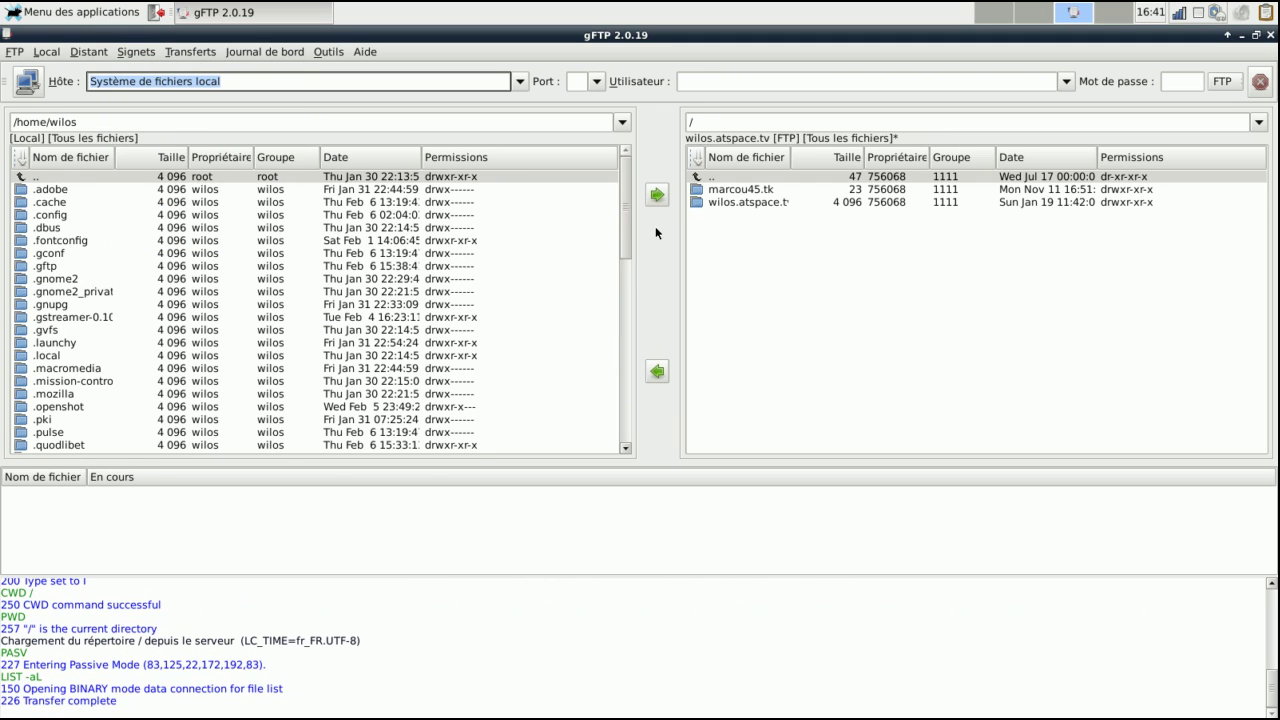
double_click(726, 205)
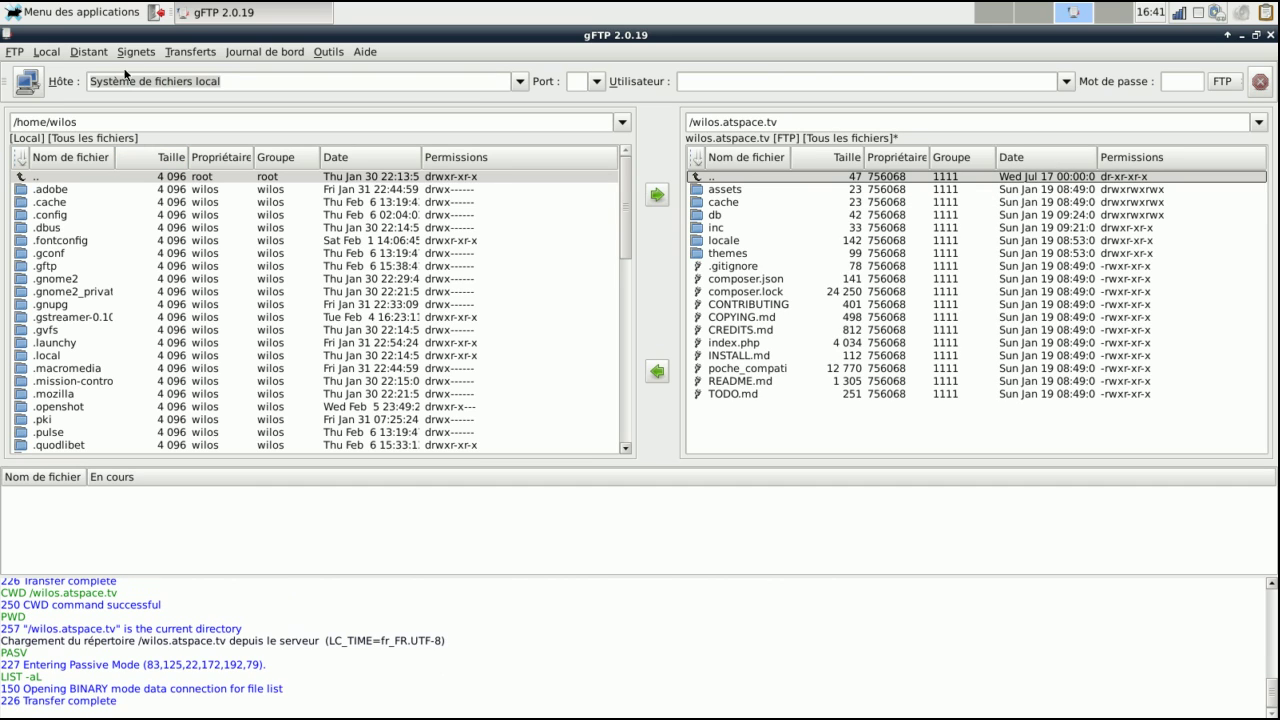
Connect to the Mozilla FTP server from the General Sites bookmarks.
left_click(127, 55)
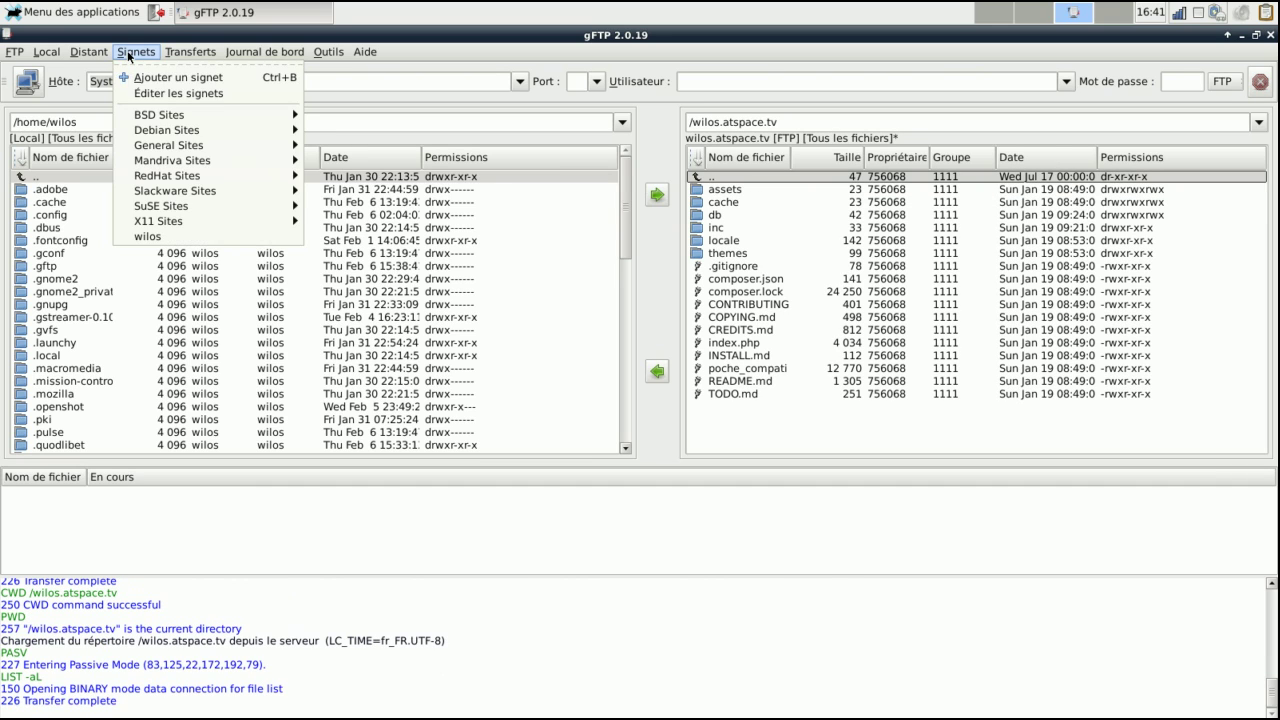
mouse_move(155, 148)
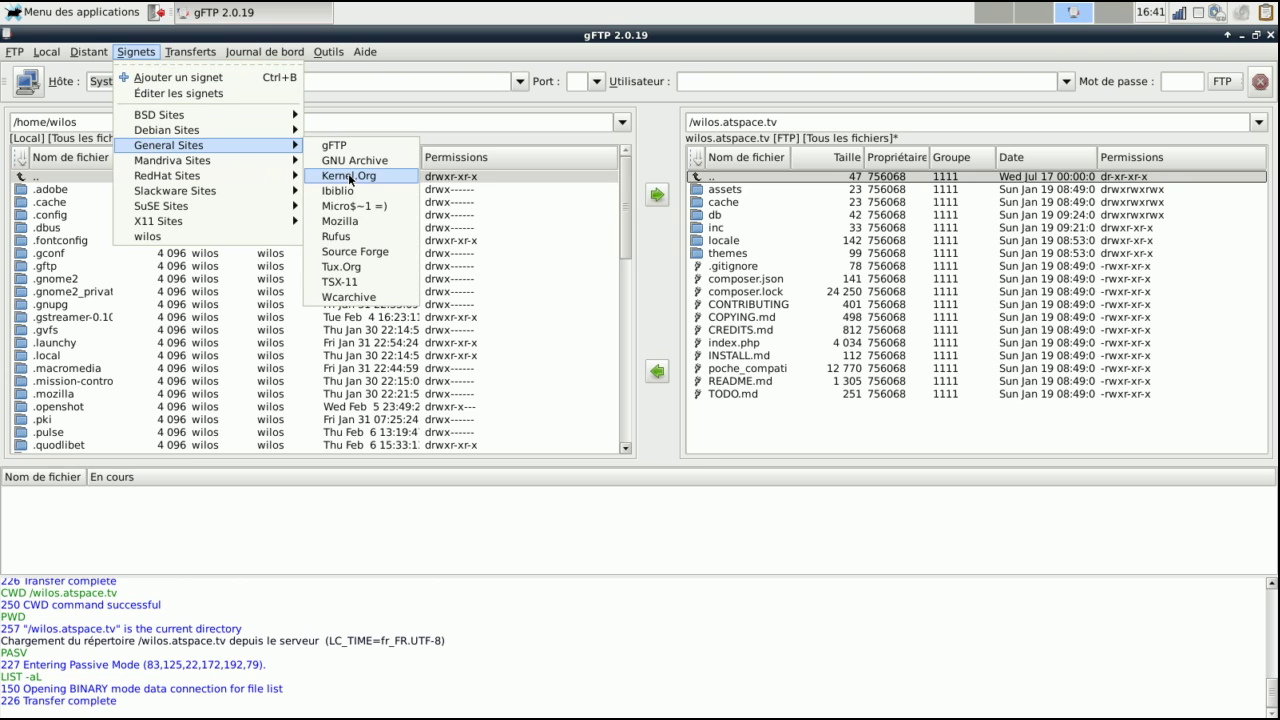
left_click(355, 221)
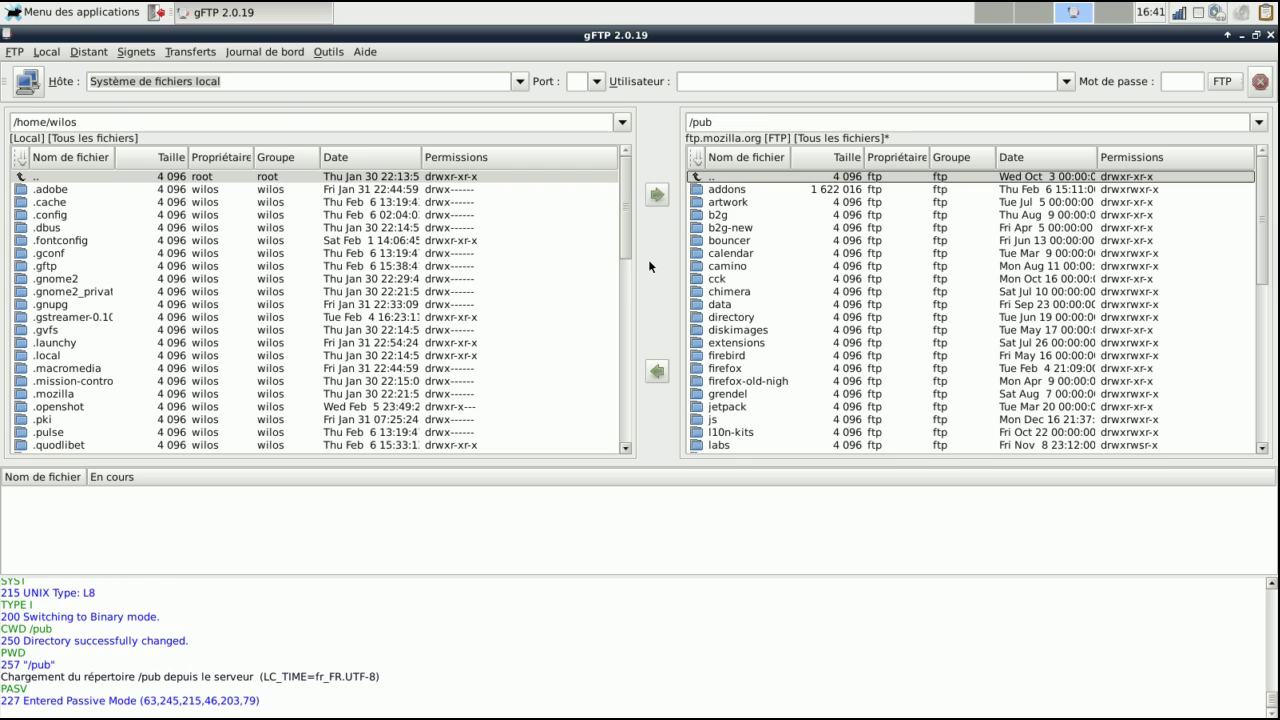
Browse the remote server to /pub/addons/10019 and select the baidu_dict file.
double_click(731, 190)
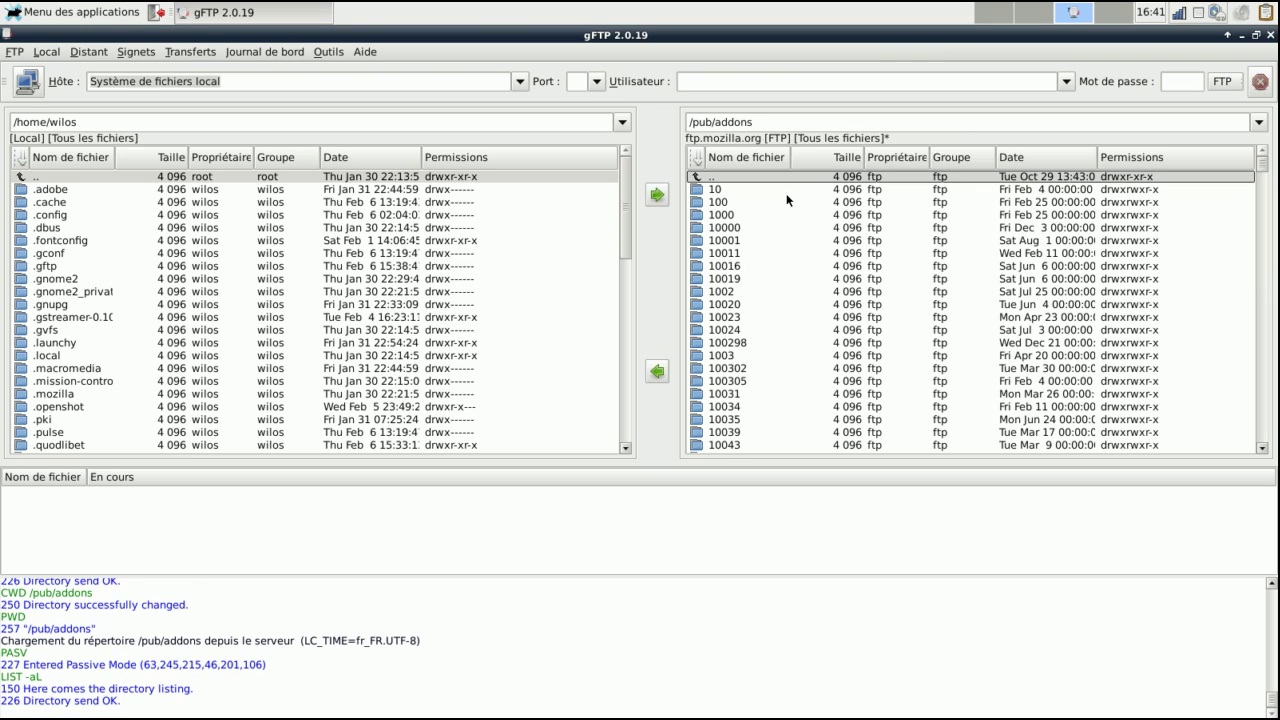
double_click(725, 282)
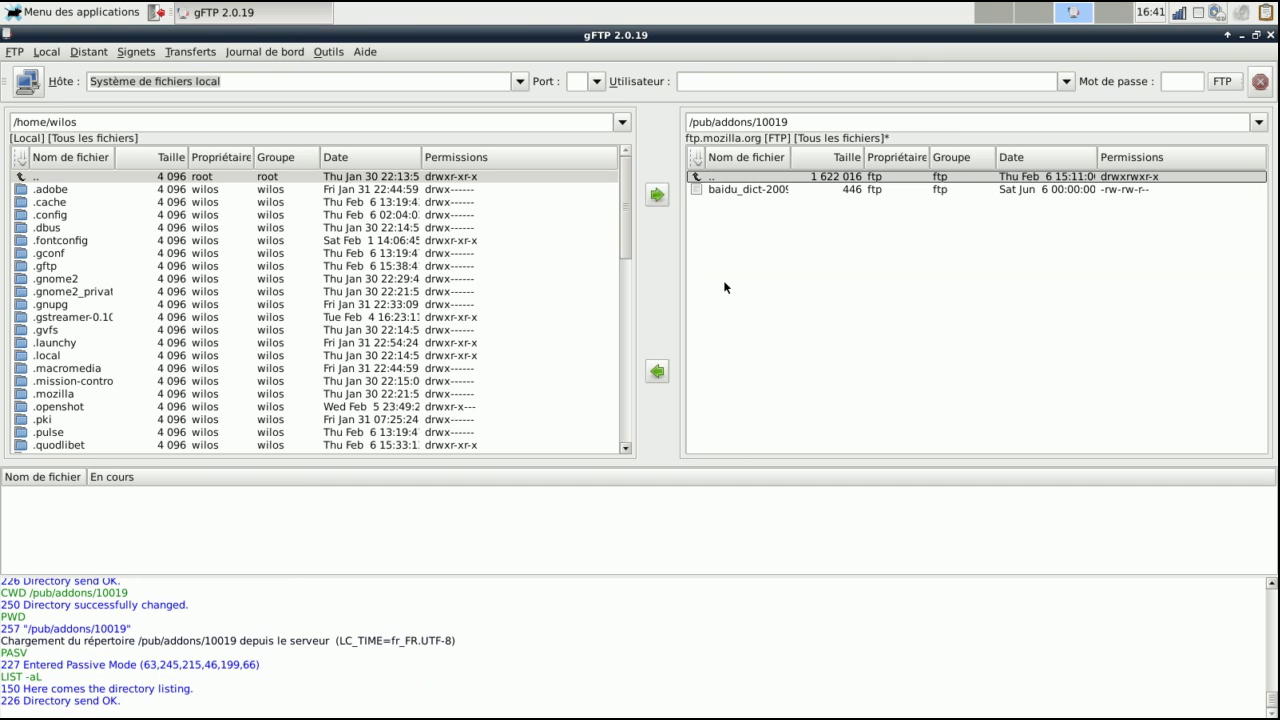
left_click(760, 193)
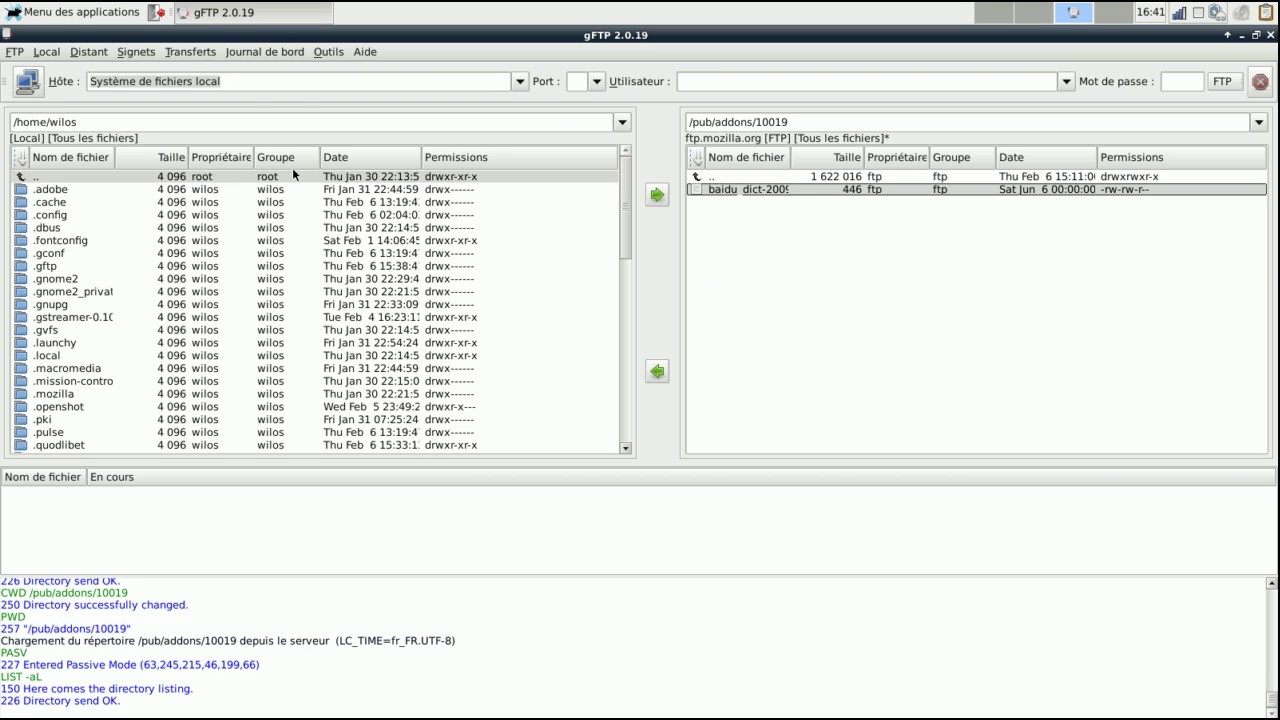
right_click(718, 192)
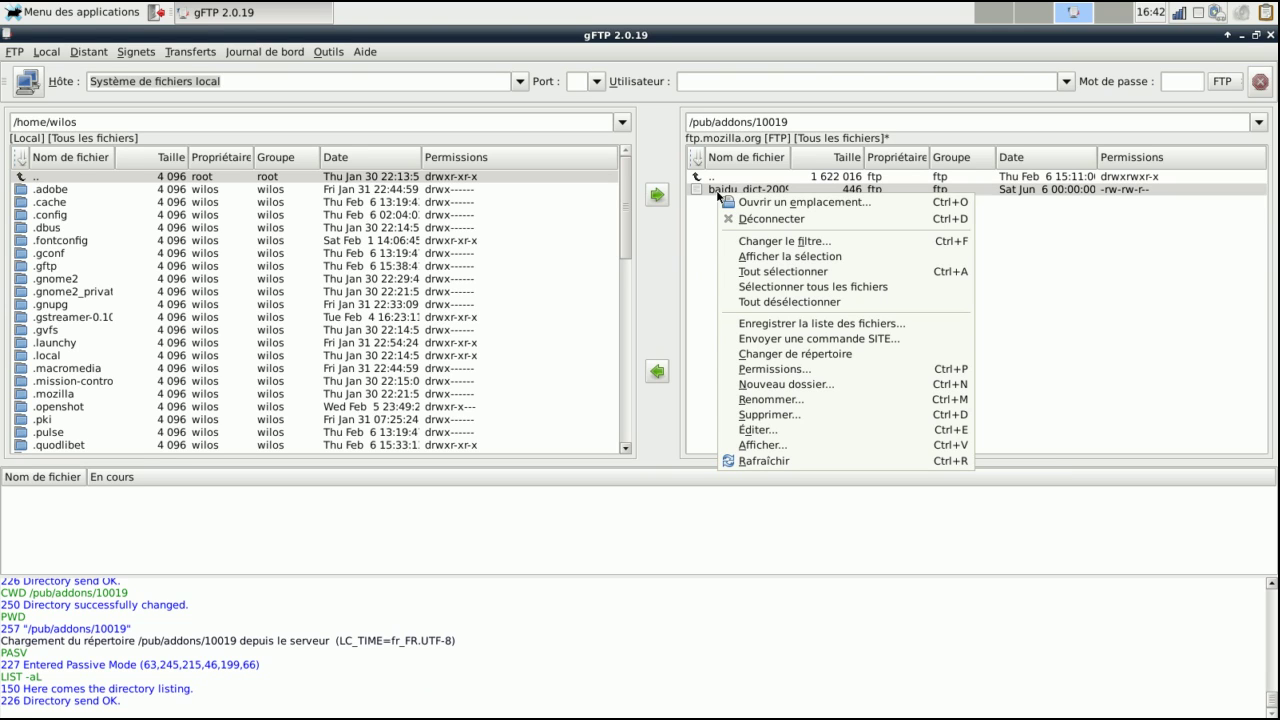
left_click(795, 203)
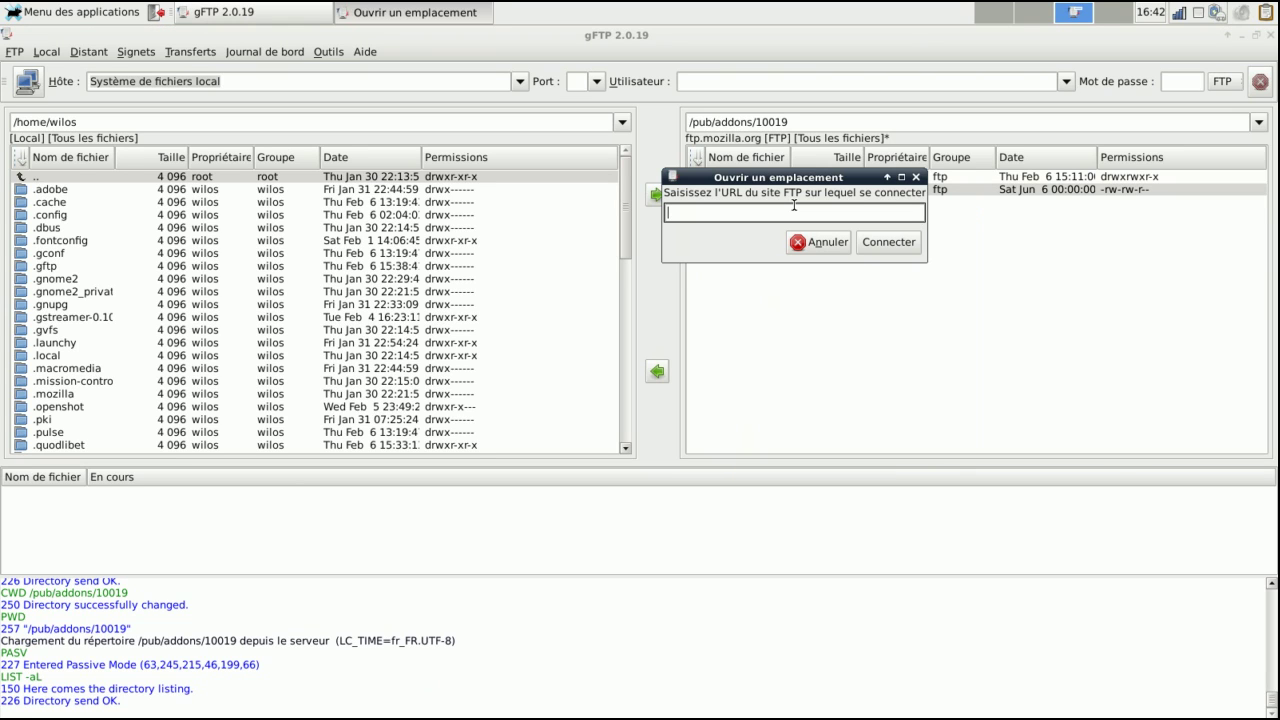
left_click(820, 243)
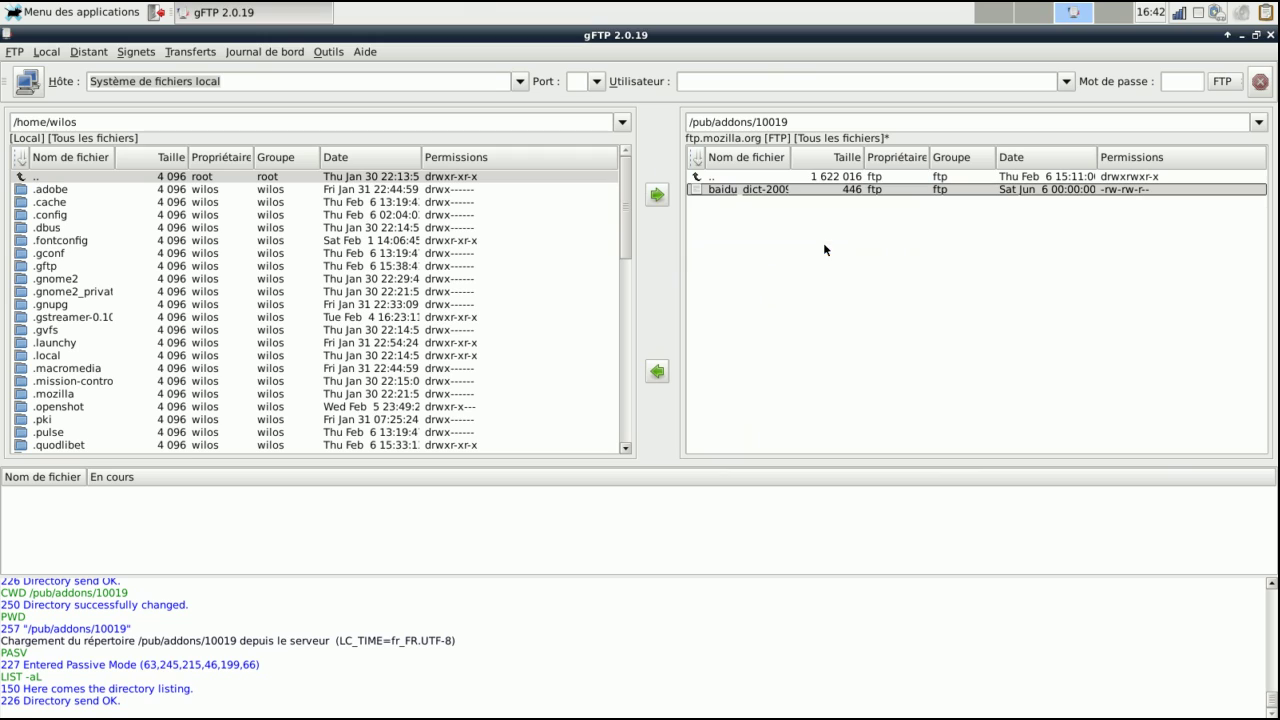
right_click(745, 194)
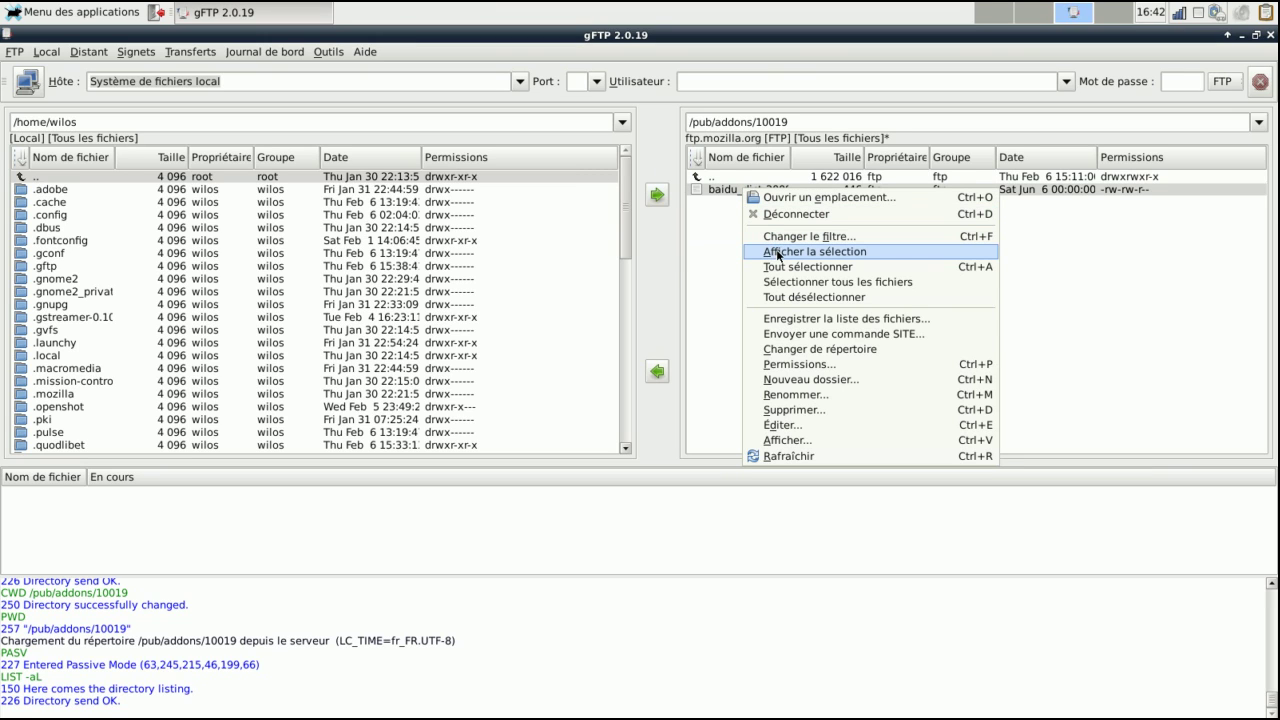
left_click(846, 319)
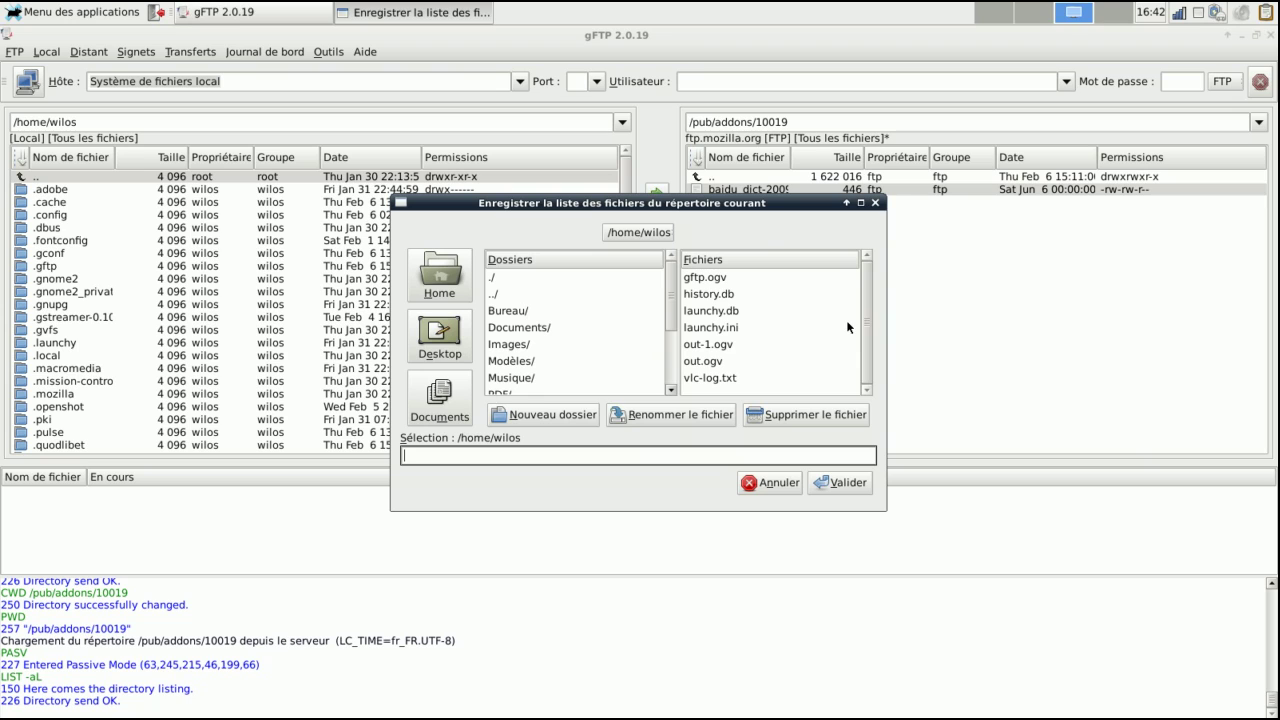
left_click(796, 491)
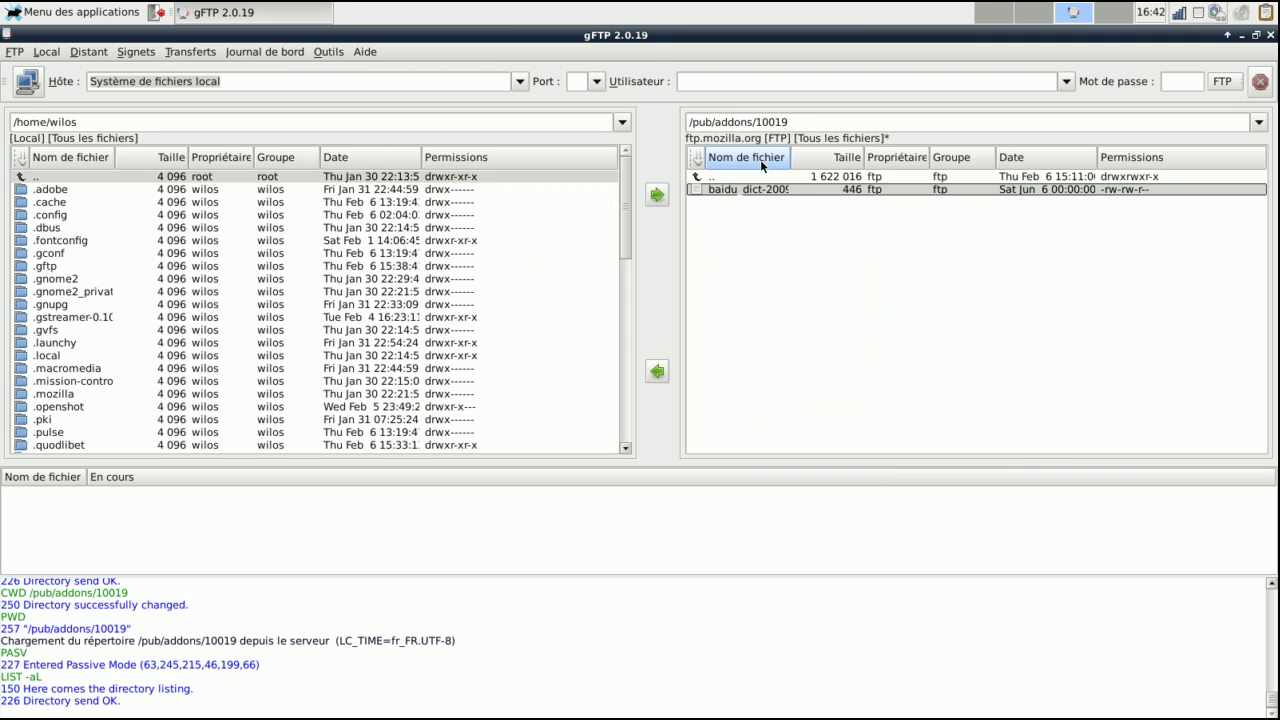
Go back up through the parent folders to the root directory of the Mozilla server.
double_click(724, 177)
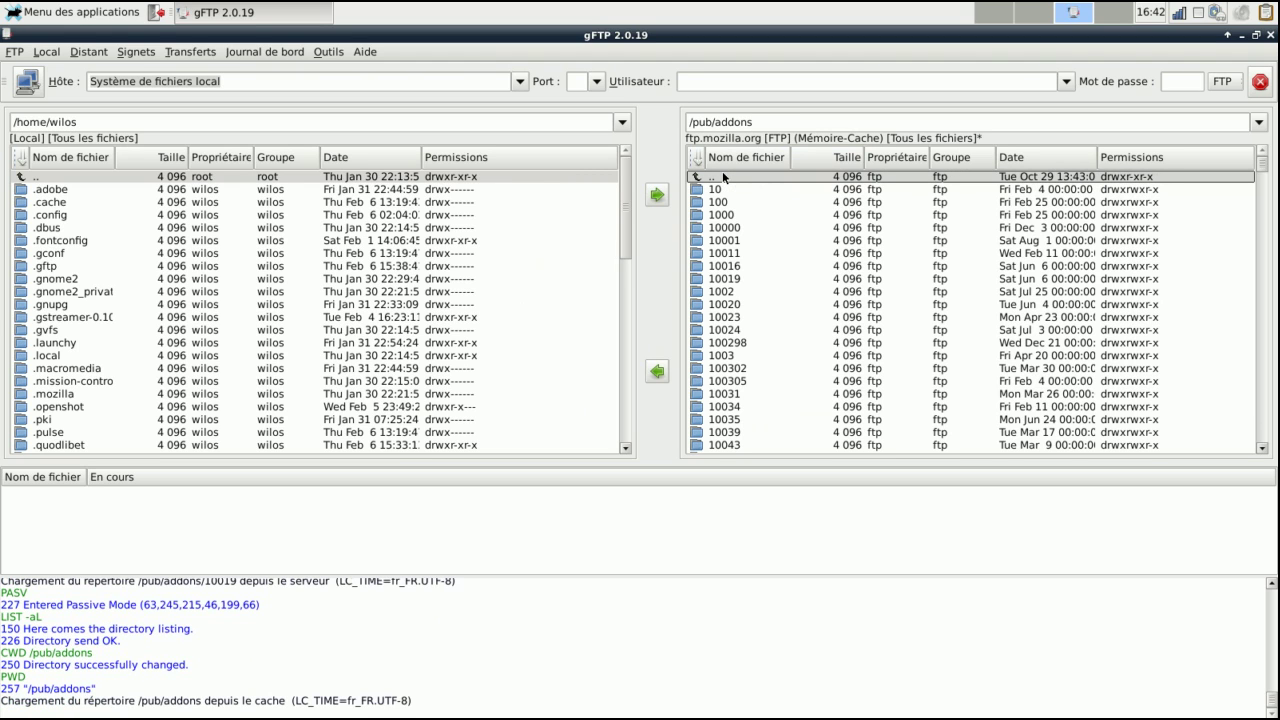
double_click(724, 177)
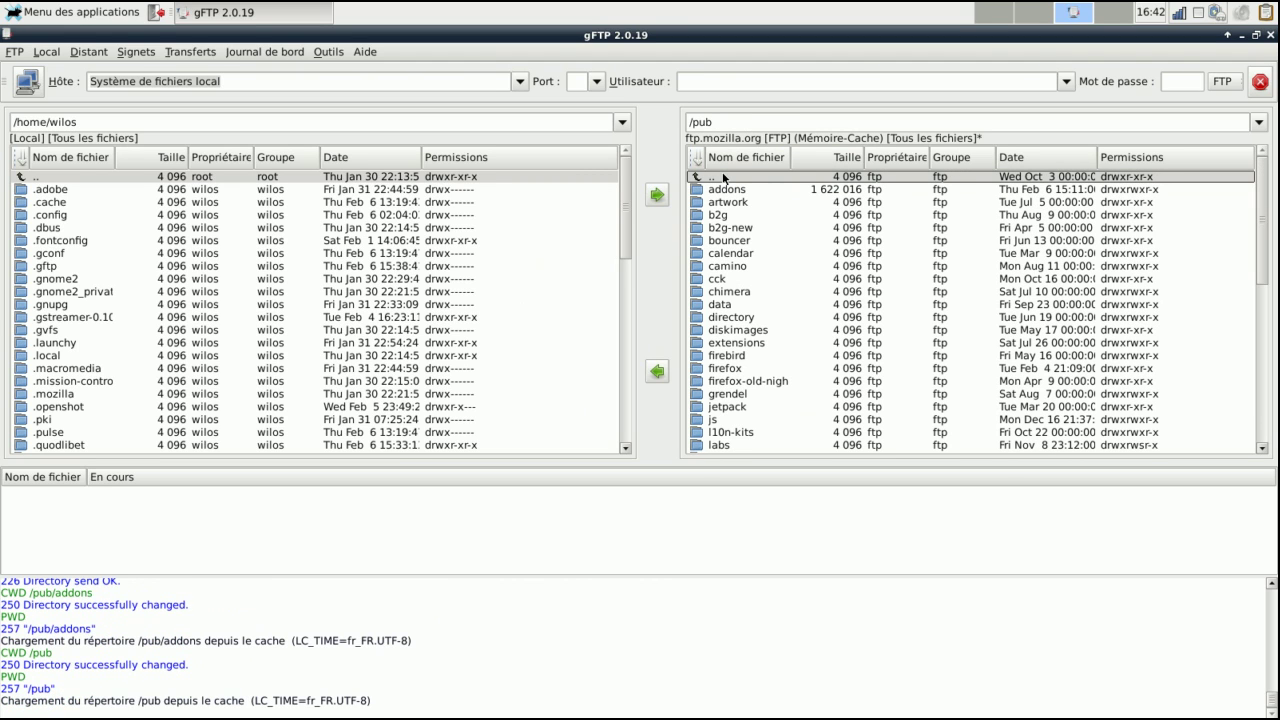
double_click(724, 177)
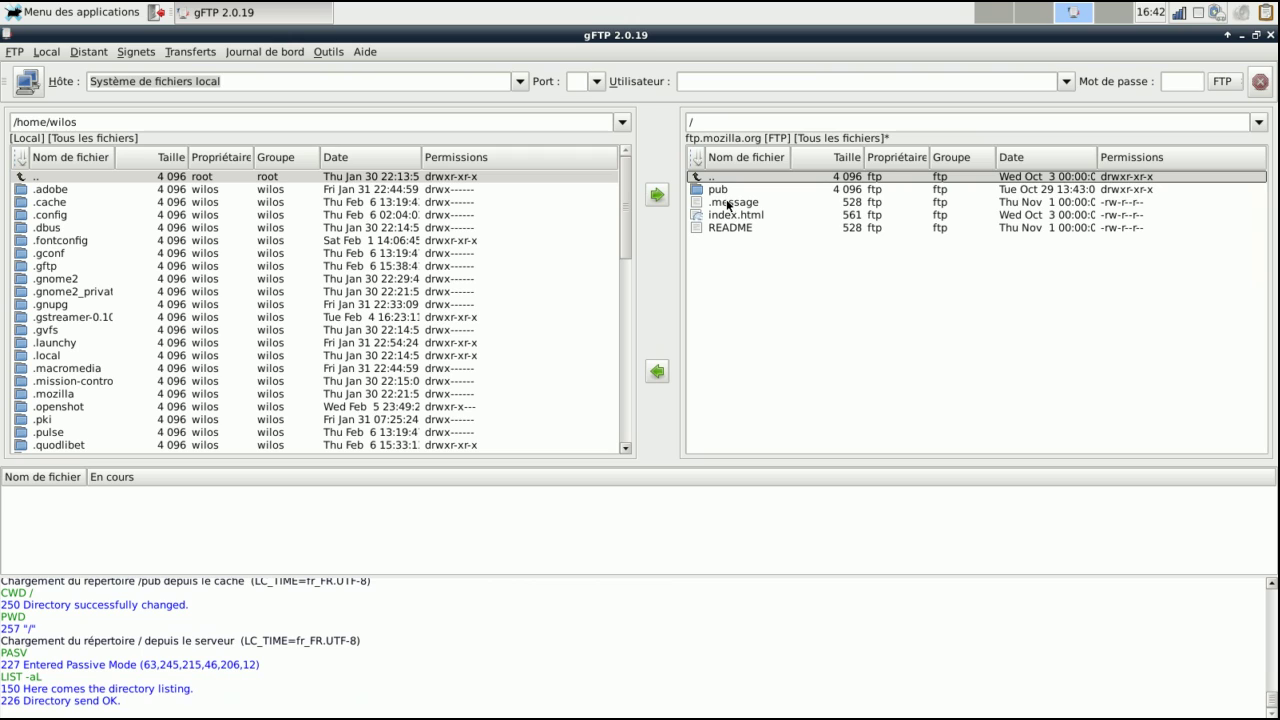
Try to change the remote directory using the README file as the target.
left_click(731, 230)
right_click(731, 230)
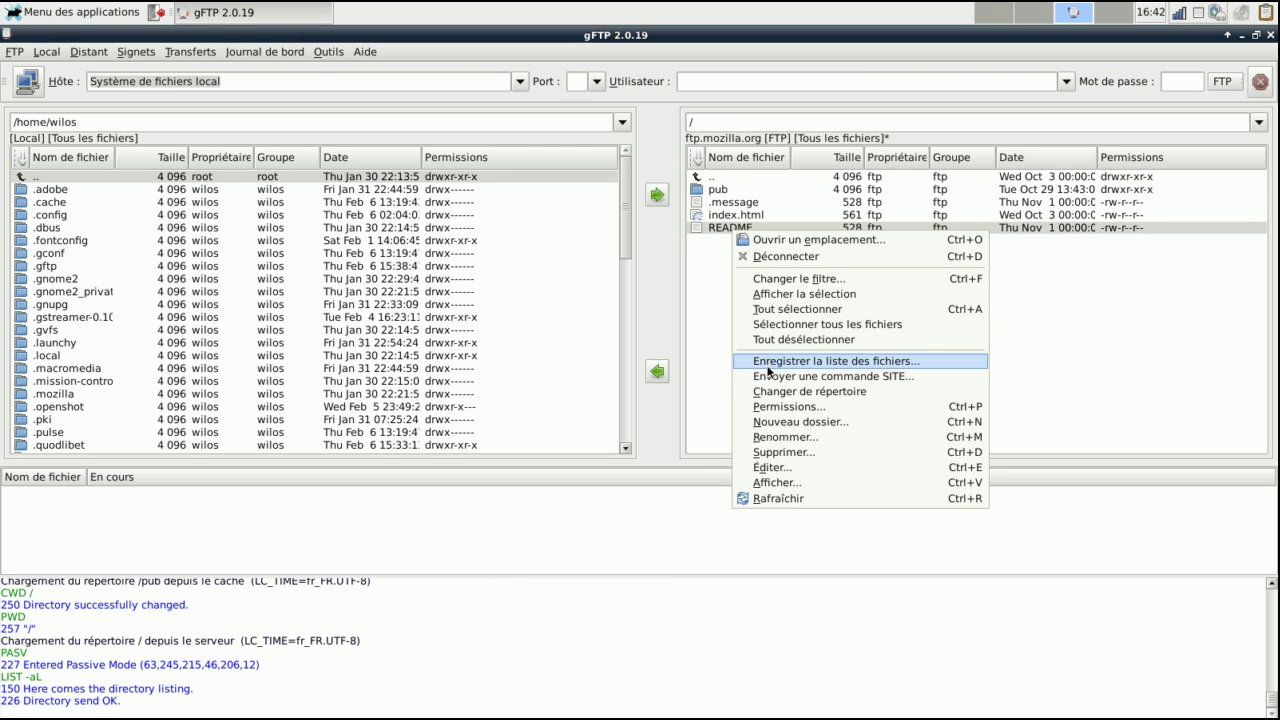
left_click(776, 394)
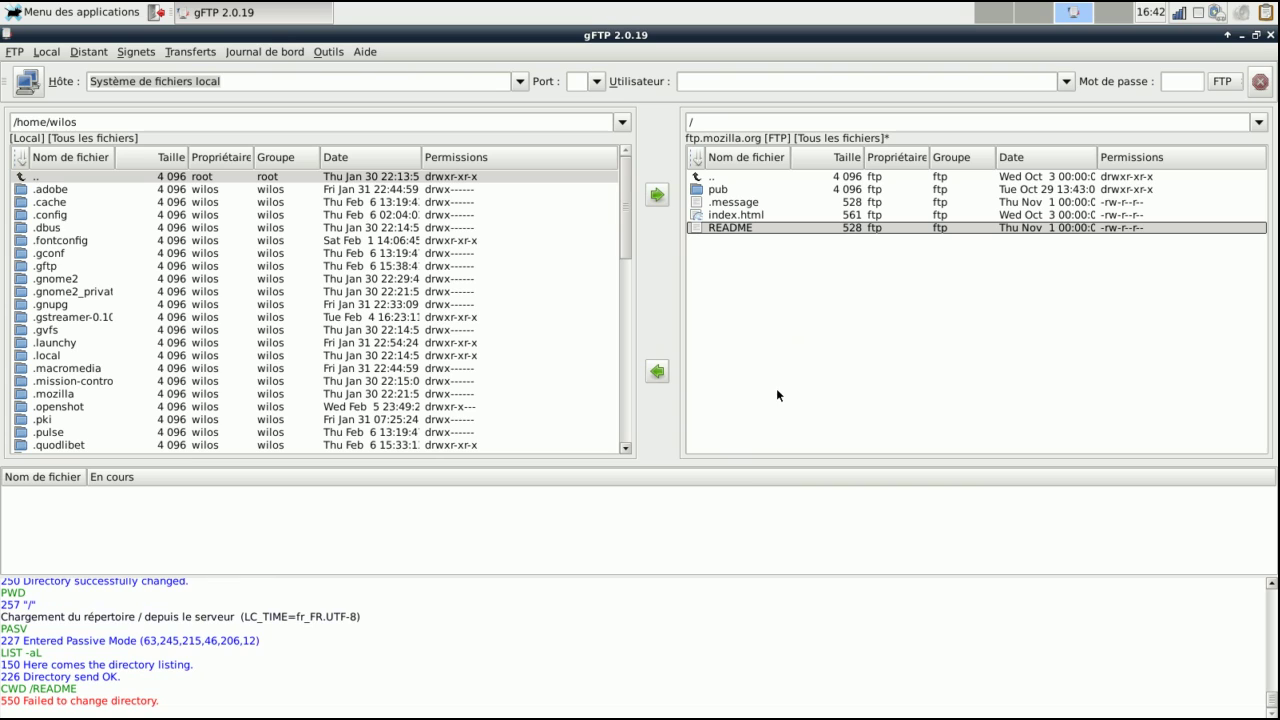
Examine the permissions of the remote pub folder and leave them without applying any change.
right_click(720, 190)
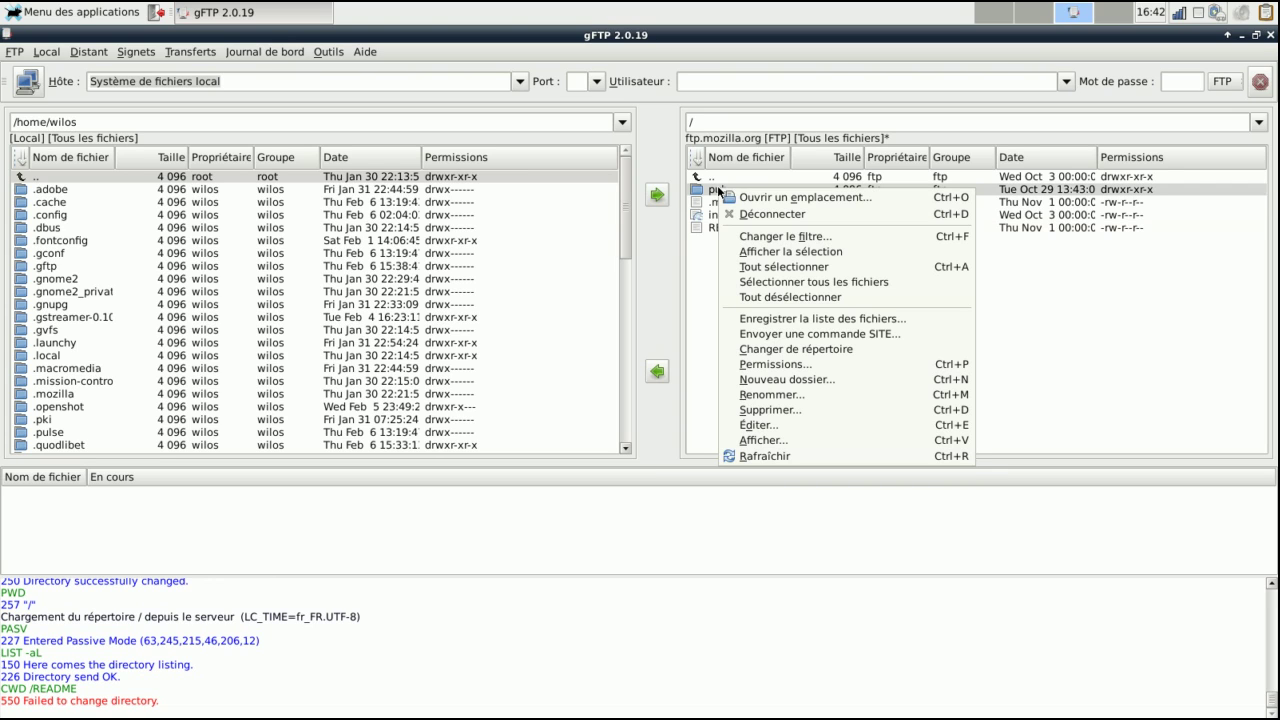
left_click(773, 365)
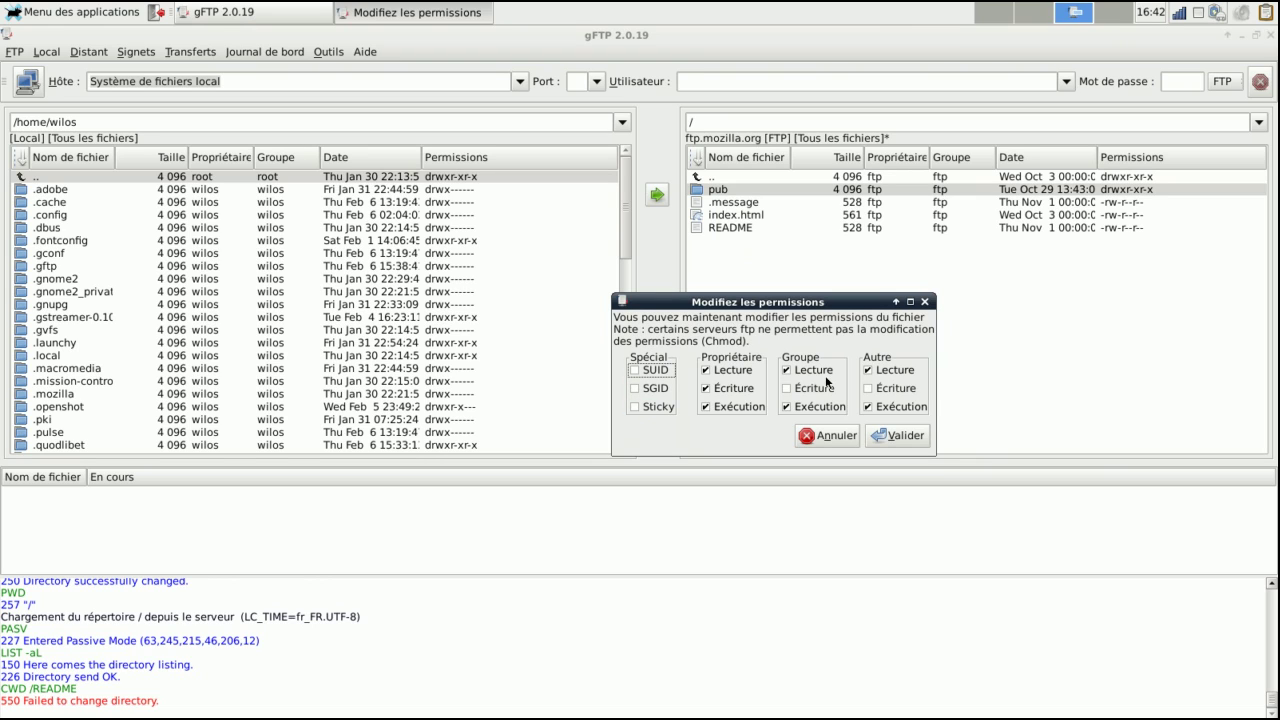
left_click(821, 440)
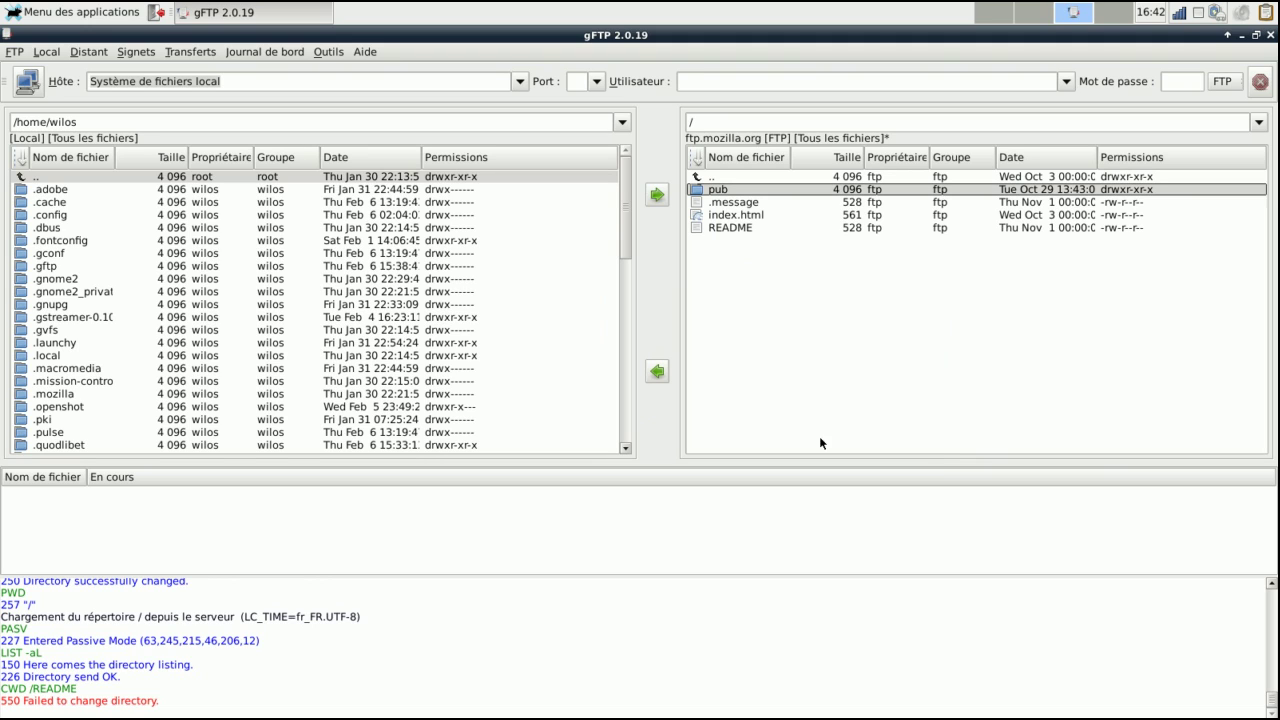
Try to create a new folder named test in the server's root directory.
right_click(717, 190)
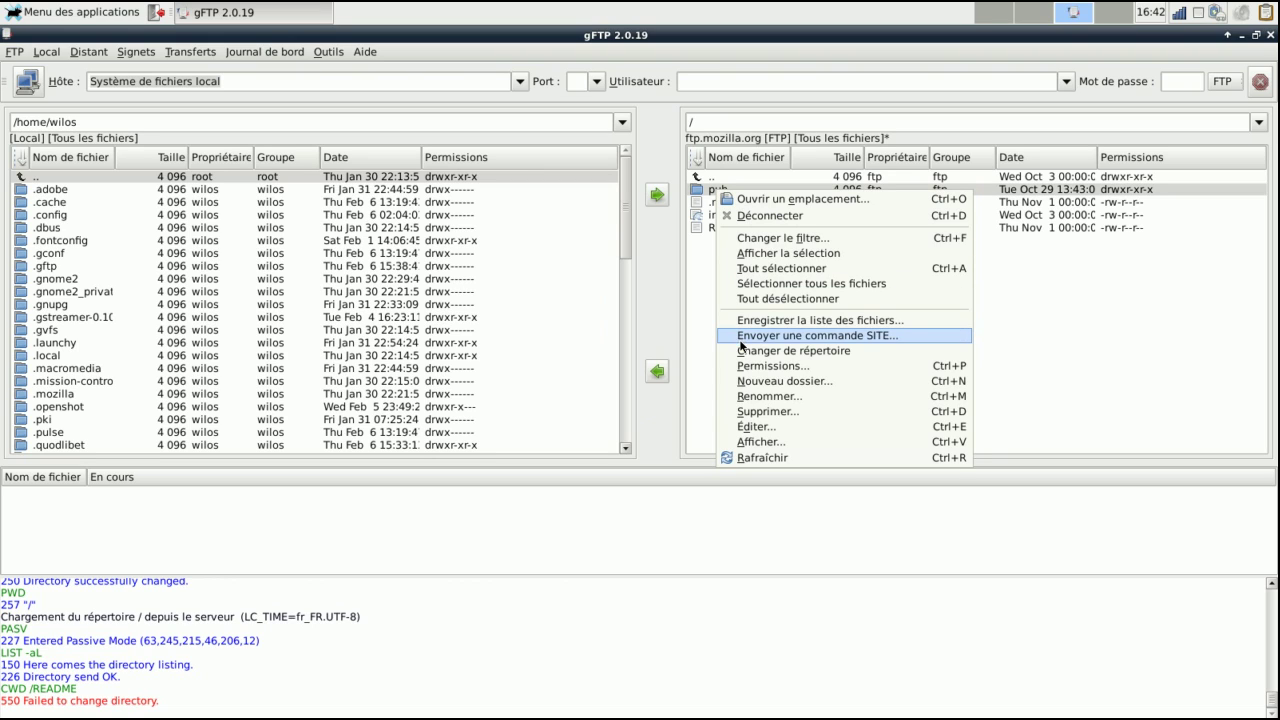
left_click(749, 381)
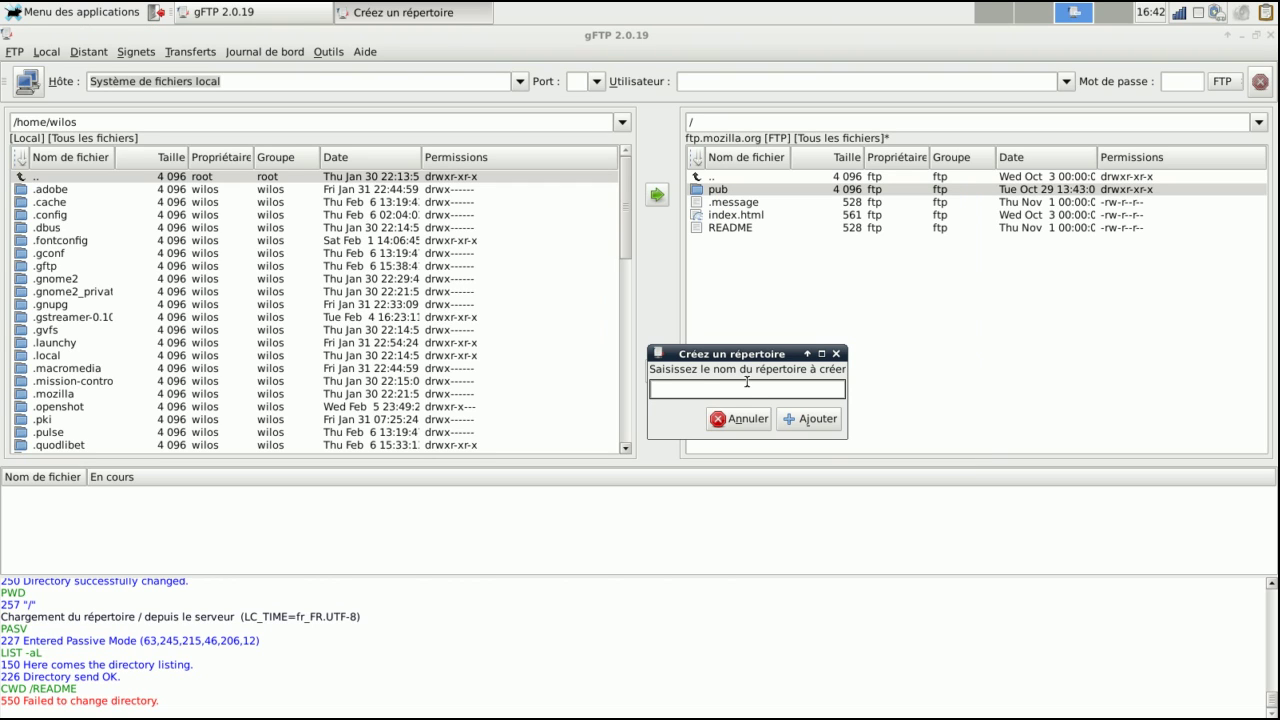
type("tes")
left_click(817, 418)
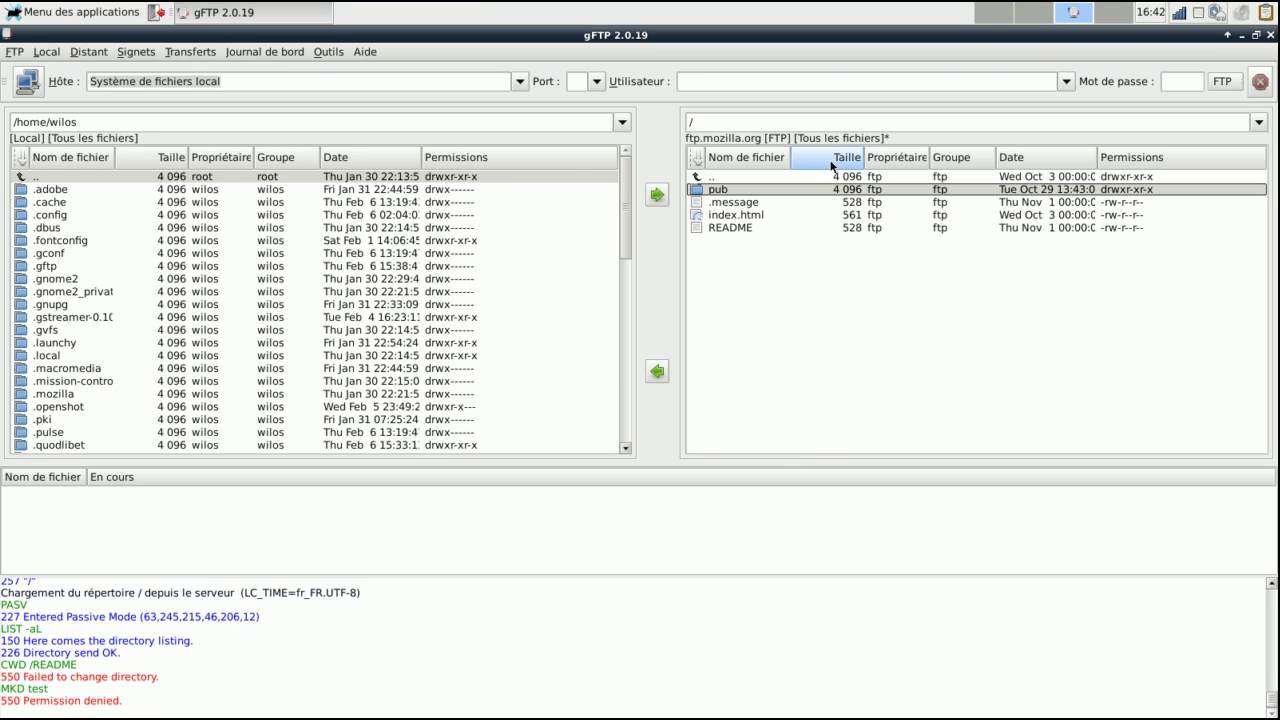
Try to open the remote README file for editing.
right_click(740, 196)
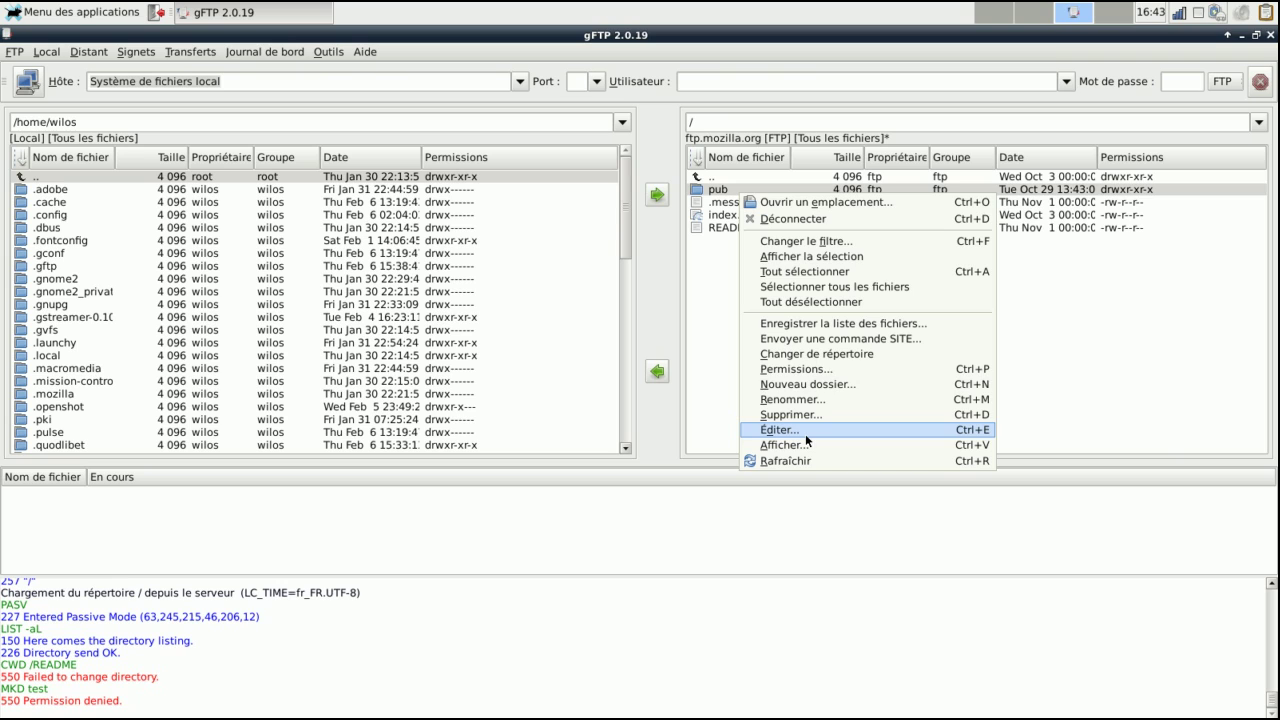
left_click(722, 228)
left_click(722, 228)
right_click(722, 228)
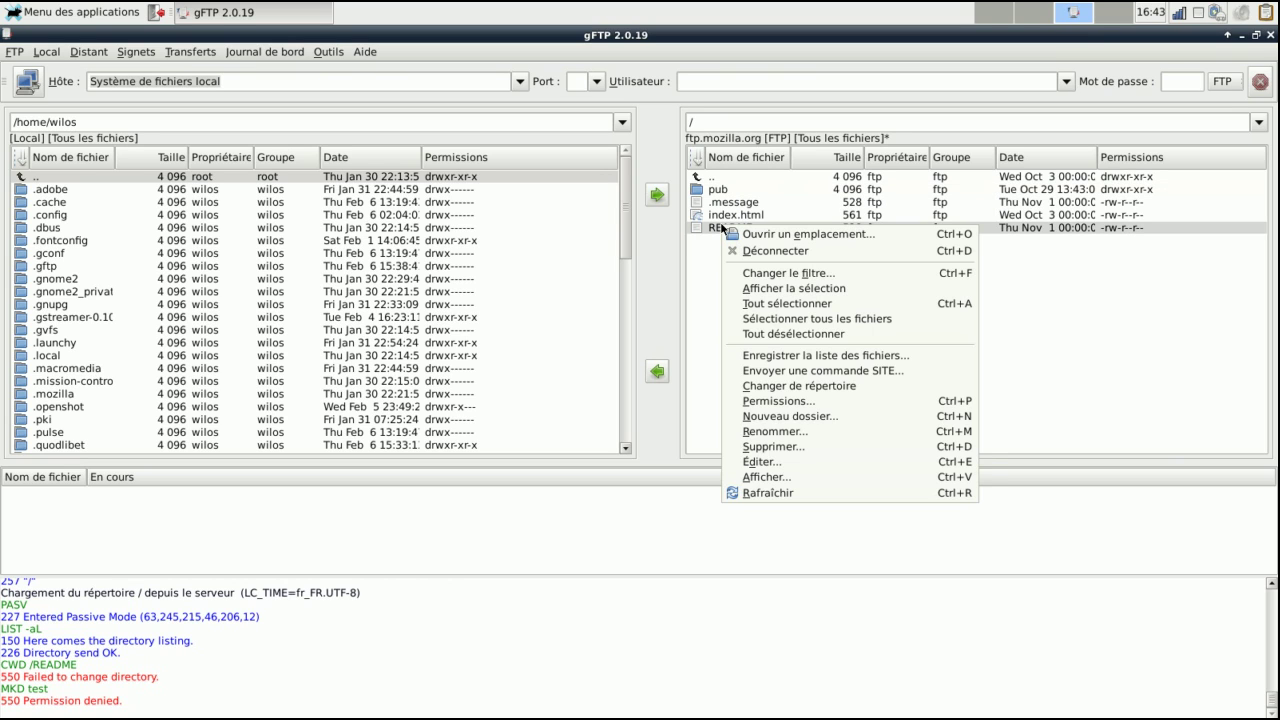
left_click(800, 462)
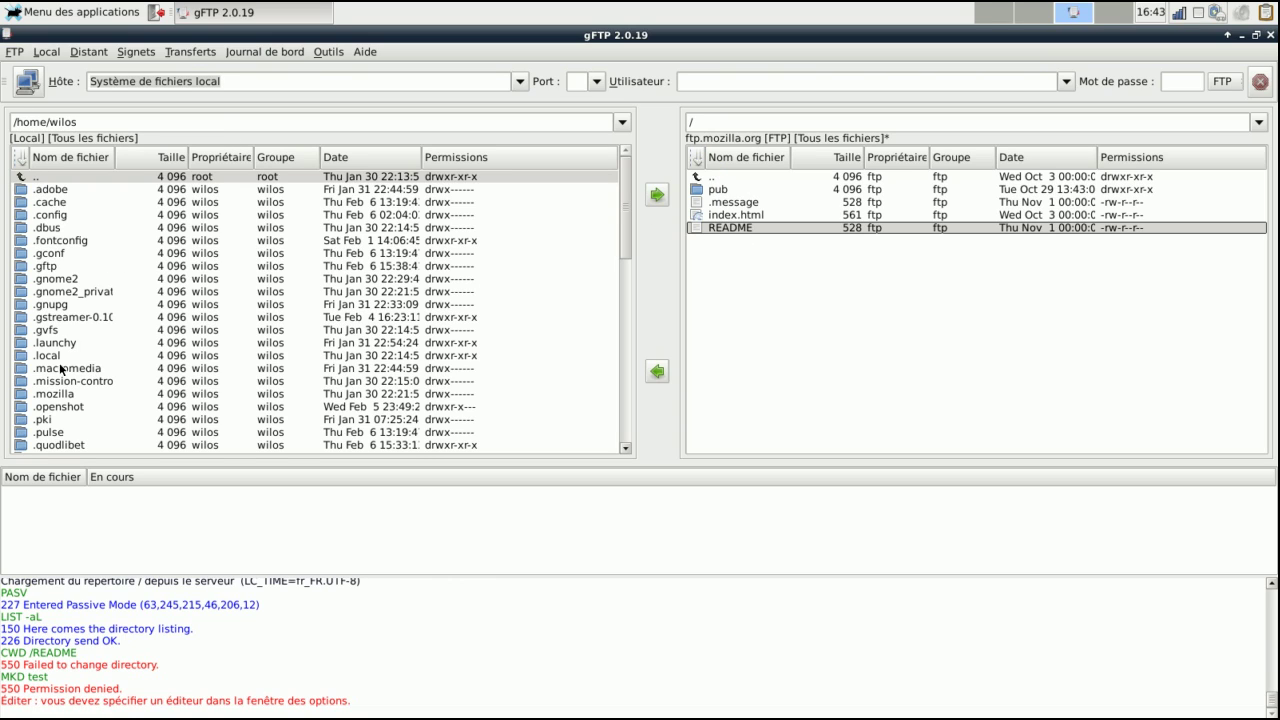
Open the local Téléchargements folder and download the remote README file into it.
left_click_drag(625, 233, 630, 343)
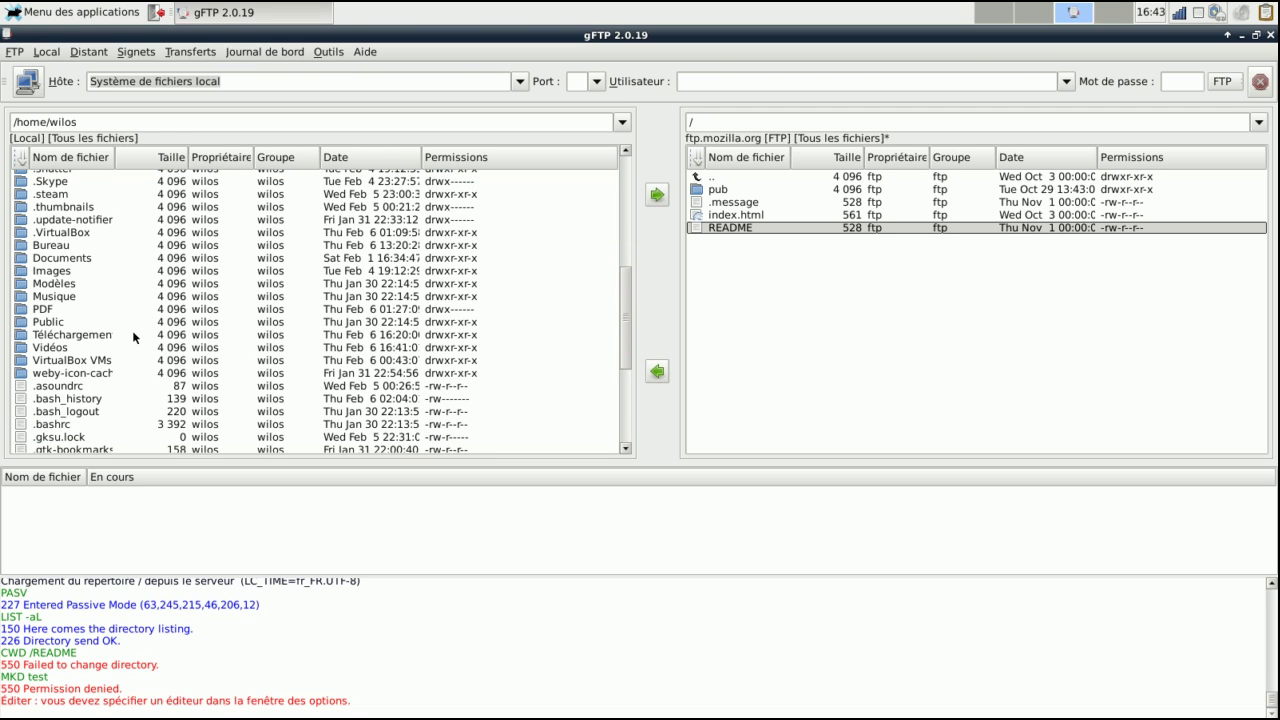
double_click(100, 336)
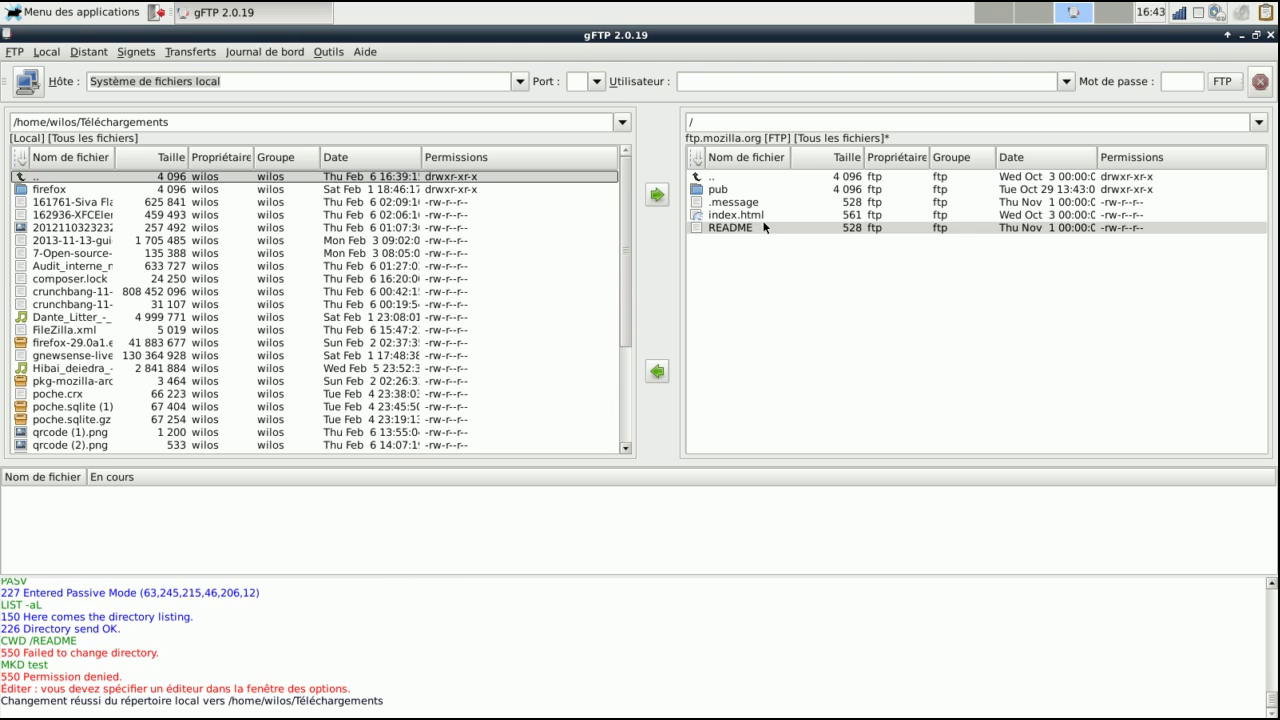
left_click_drag(738, 229, 466, 294)
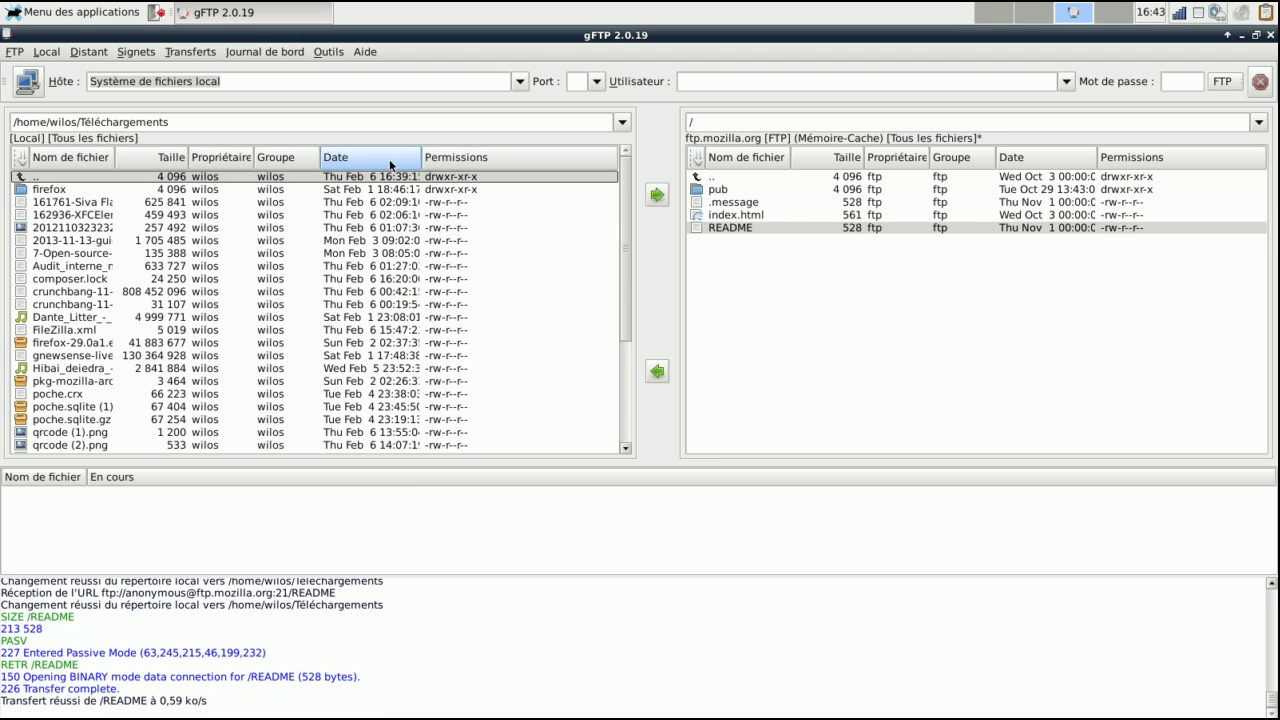
Switch to the file manager and open the Téléchargements folder in the home directory.
left_click(80, 10)
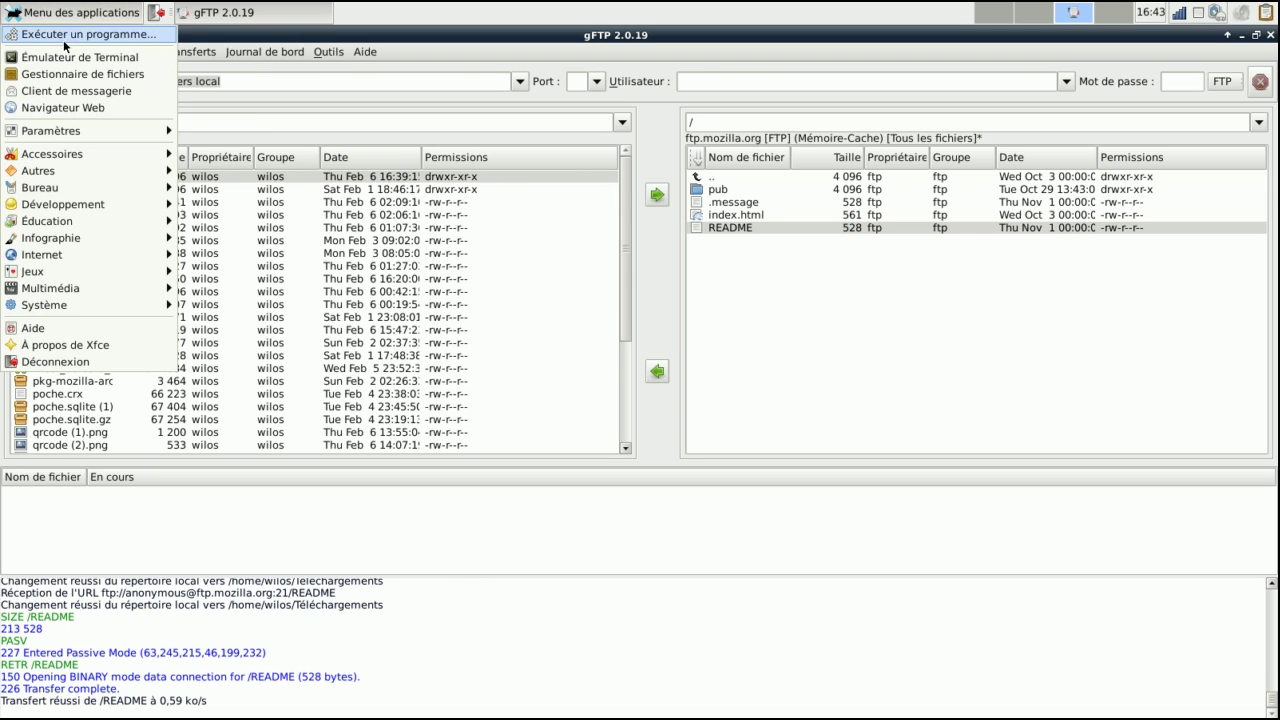
left_click(63, 79)
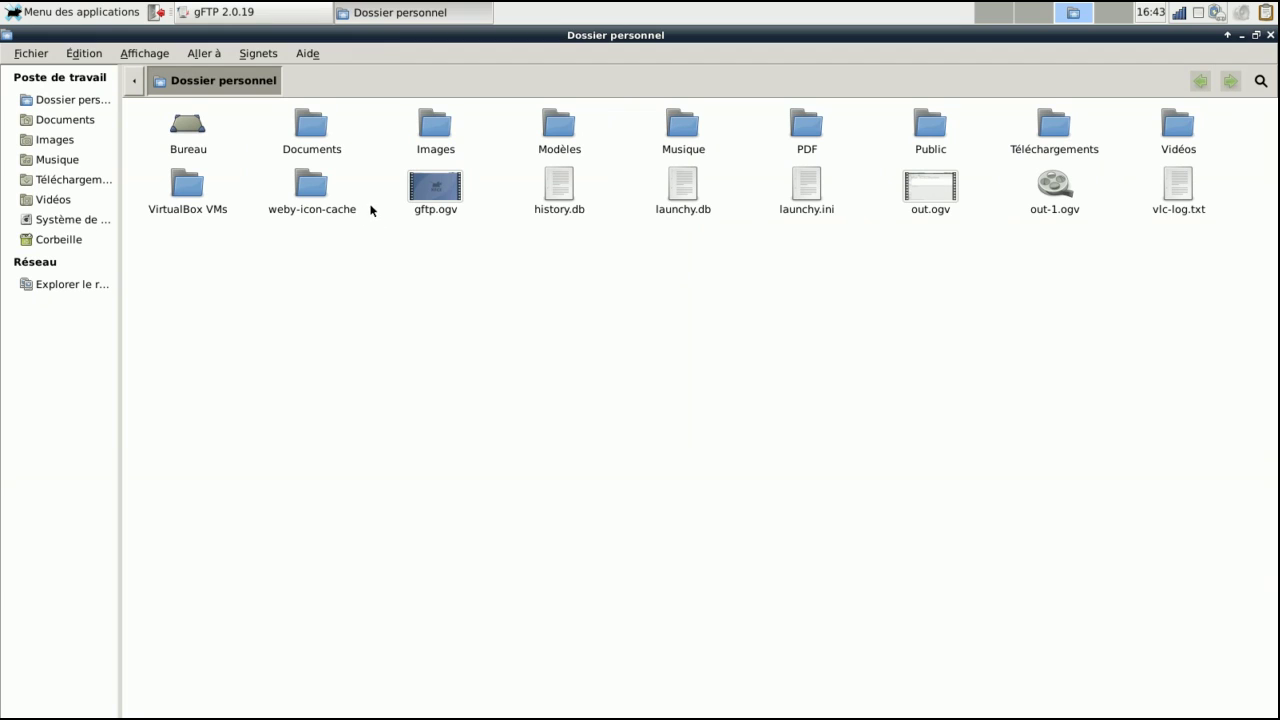
double_click(1054, 128)
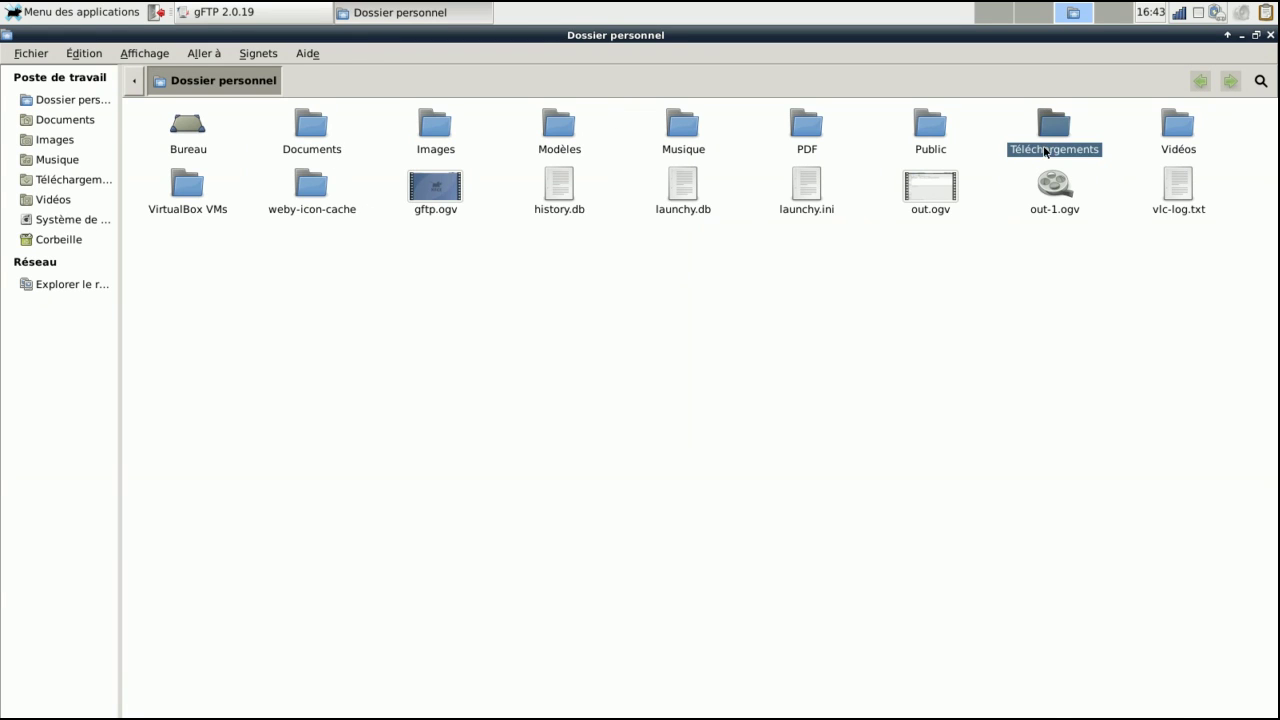
Check the downloaded README file in the Téléchargements folder, close the file manager, and return to gFTP.
left_click(311, 177)
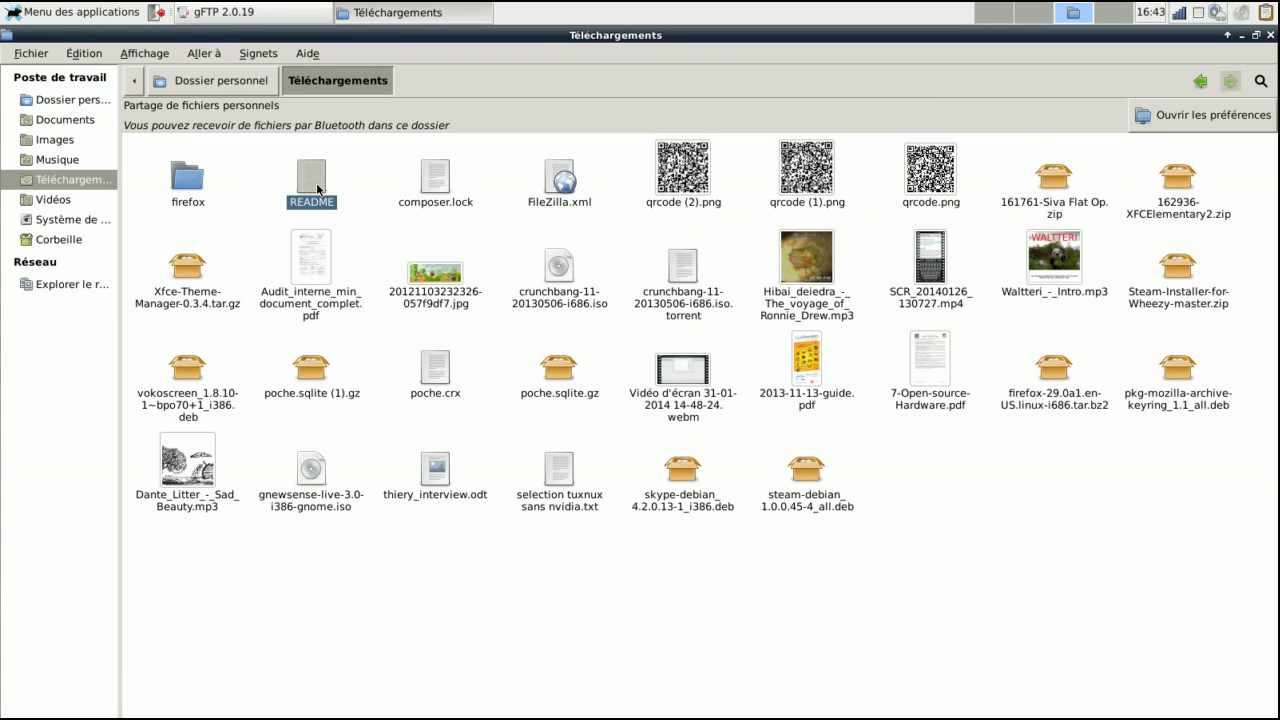
left_click(1270, 35)
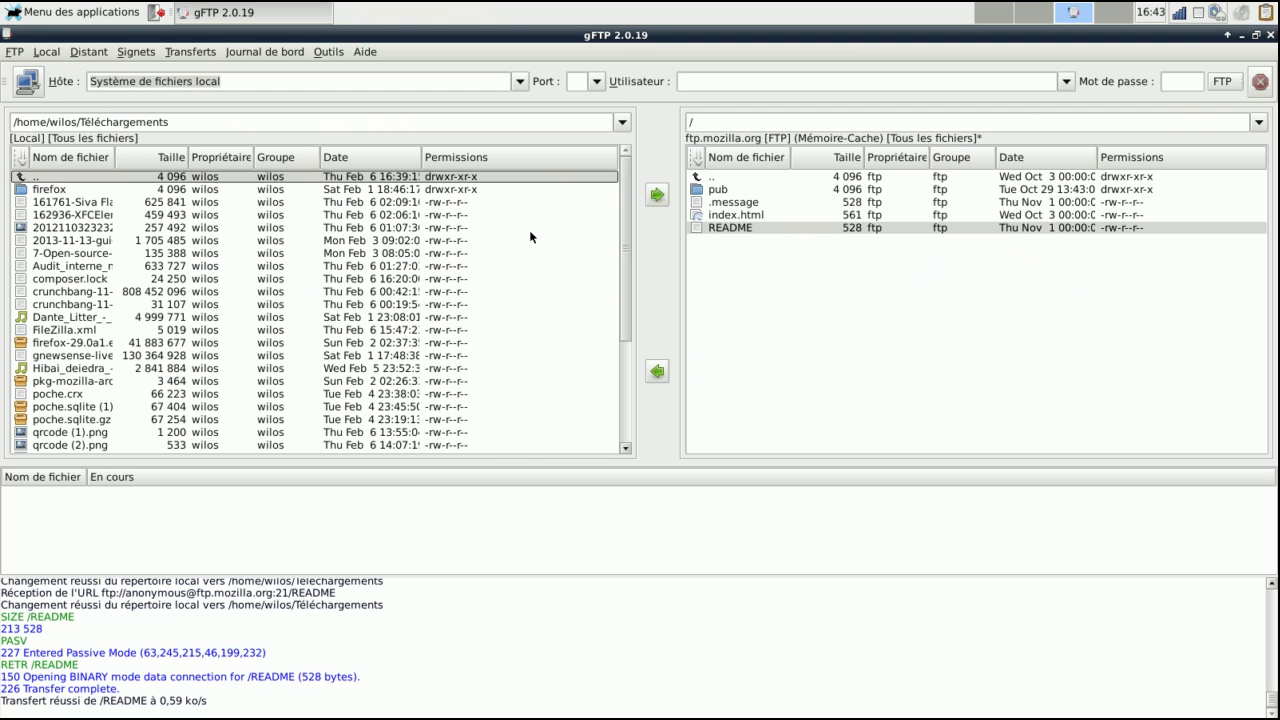
Switch the active window to Fenêtre 1 and back to Fenêtre 2.
left_click(14, 52)
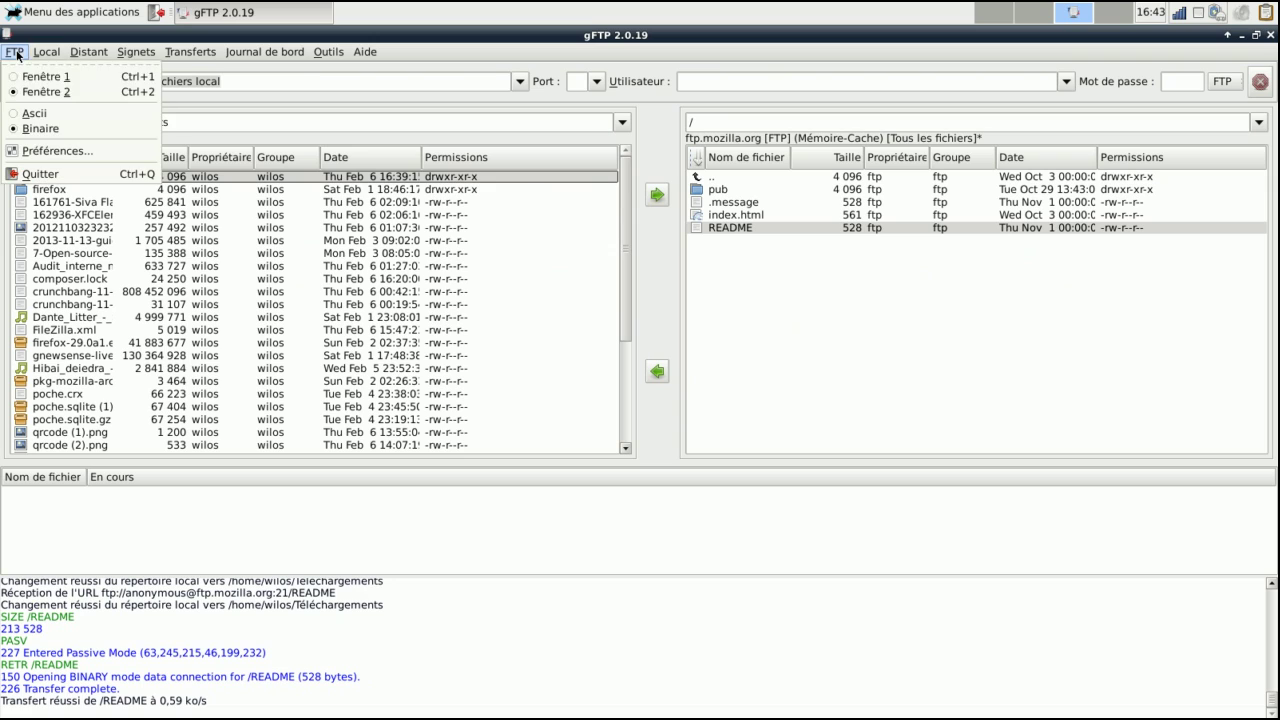
left_click(17, 77)
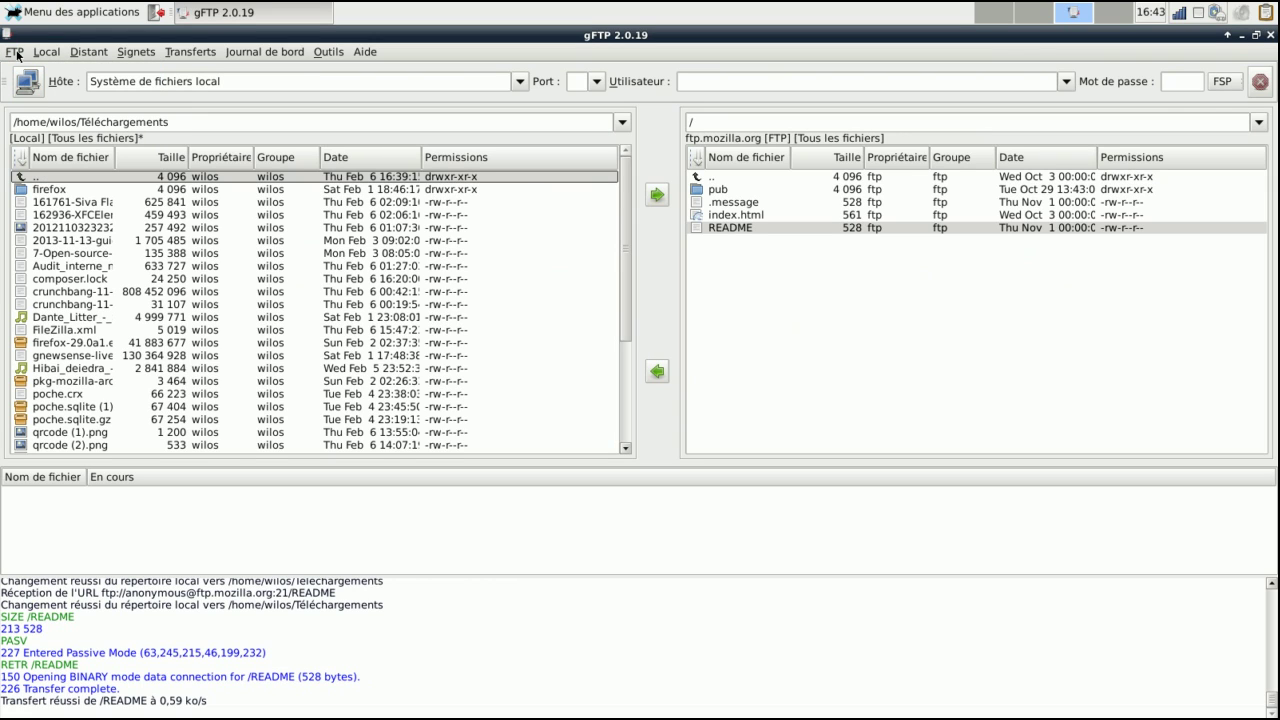
left_click(15, 52)
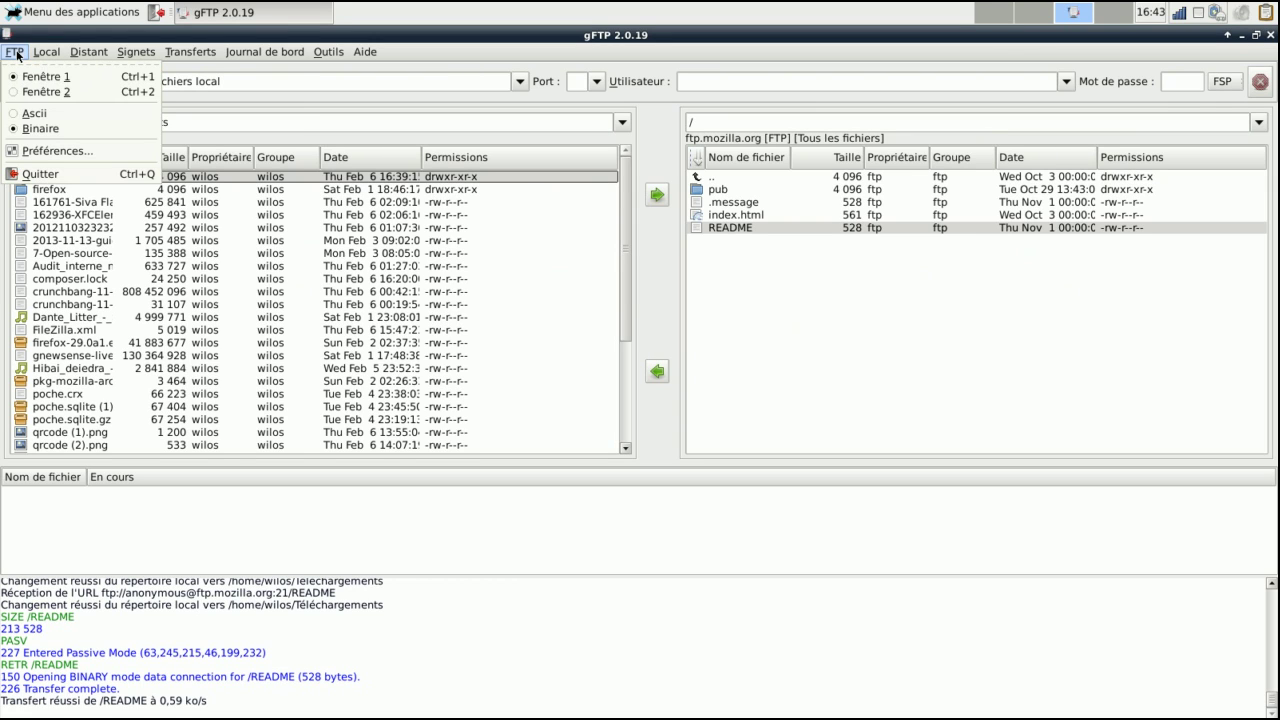
left_click(35, 91)
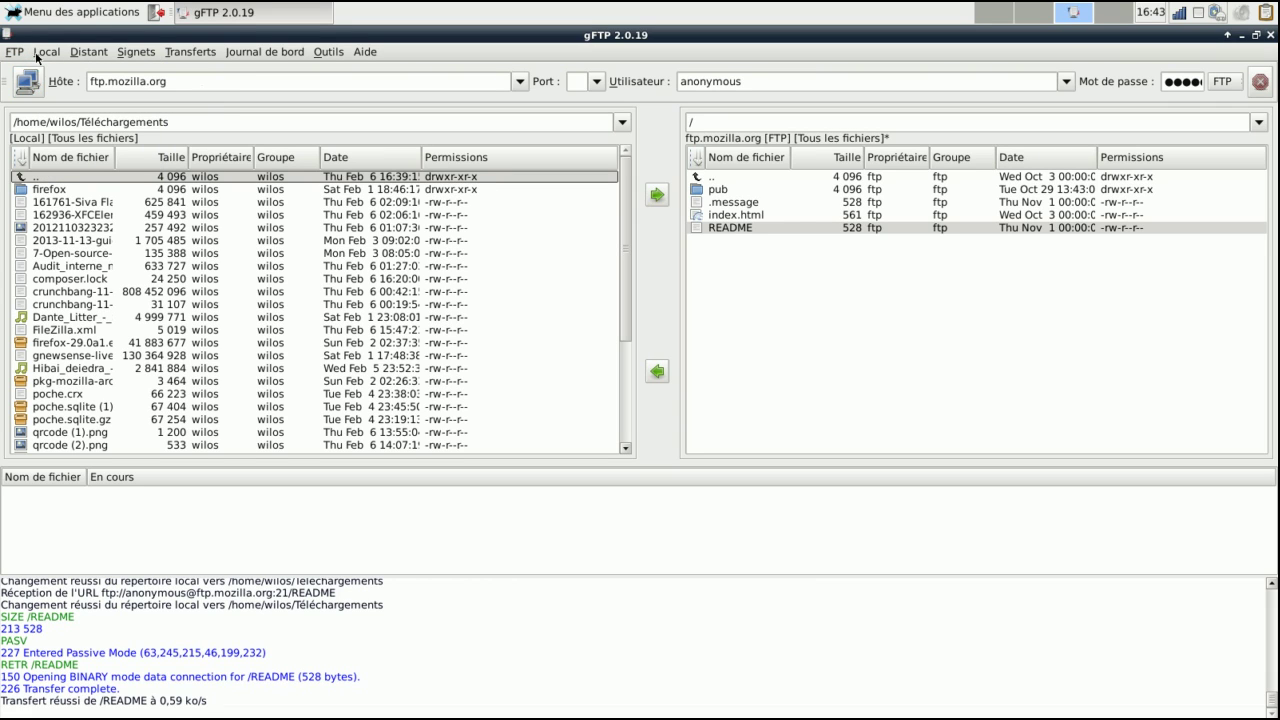
Disconnect the local file window.
left_click(15, 53)
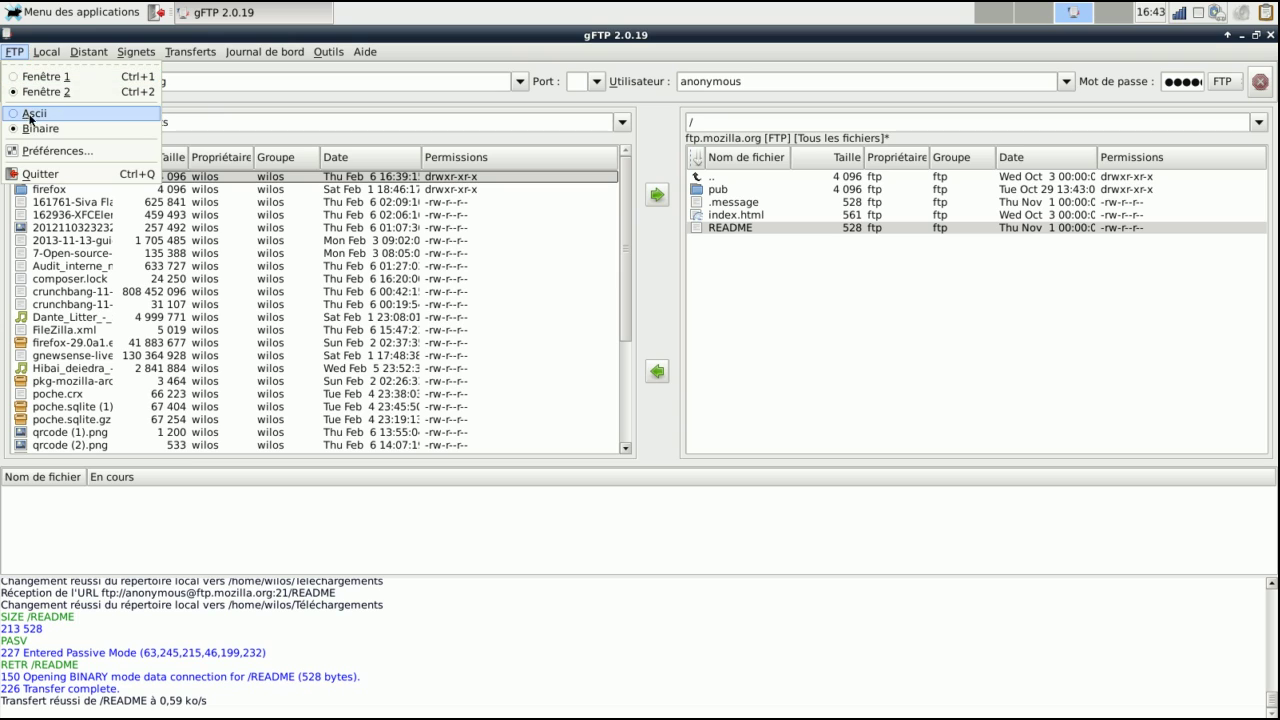
mouse_move(46, 54)
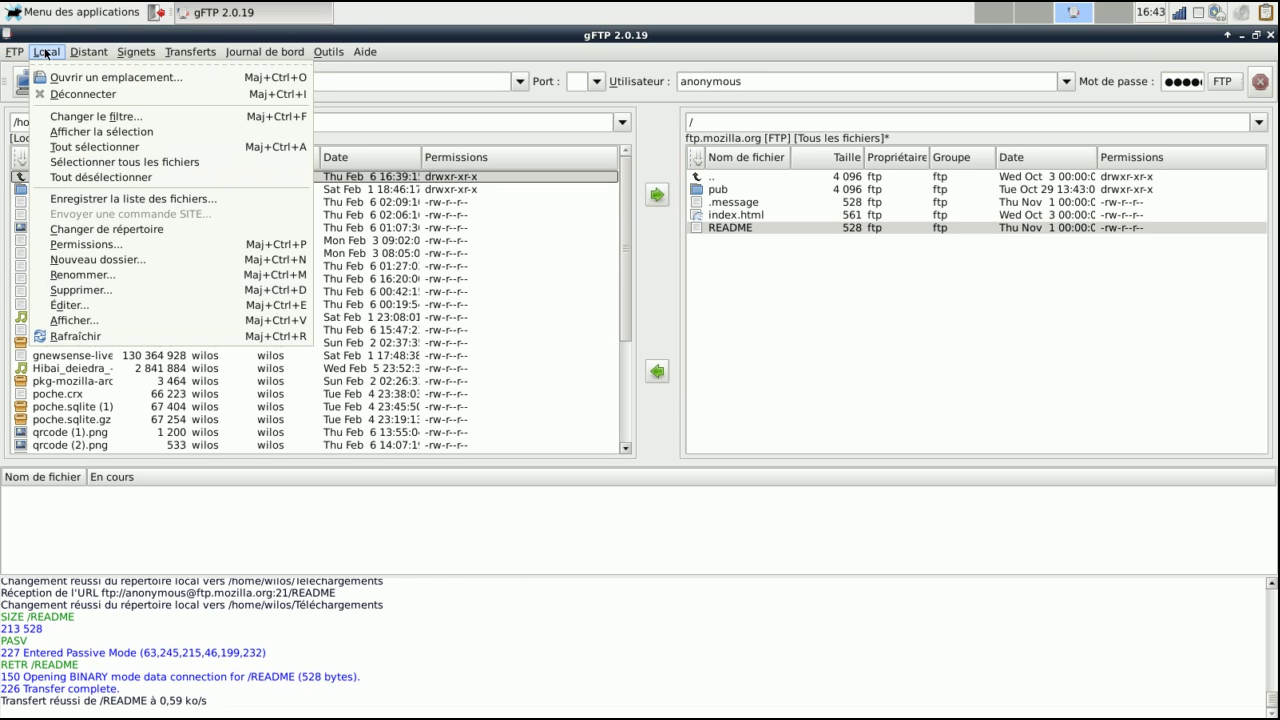
left_click(73, 94)
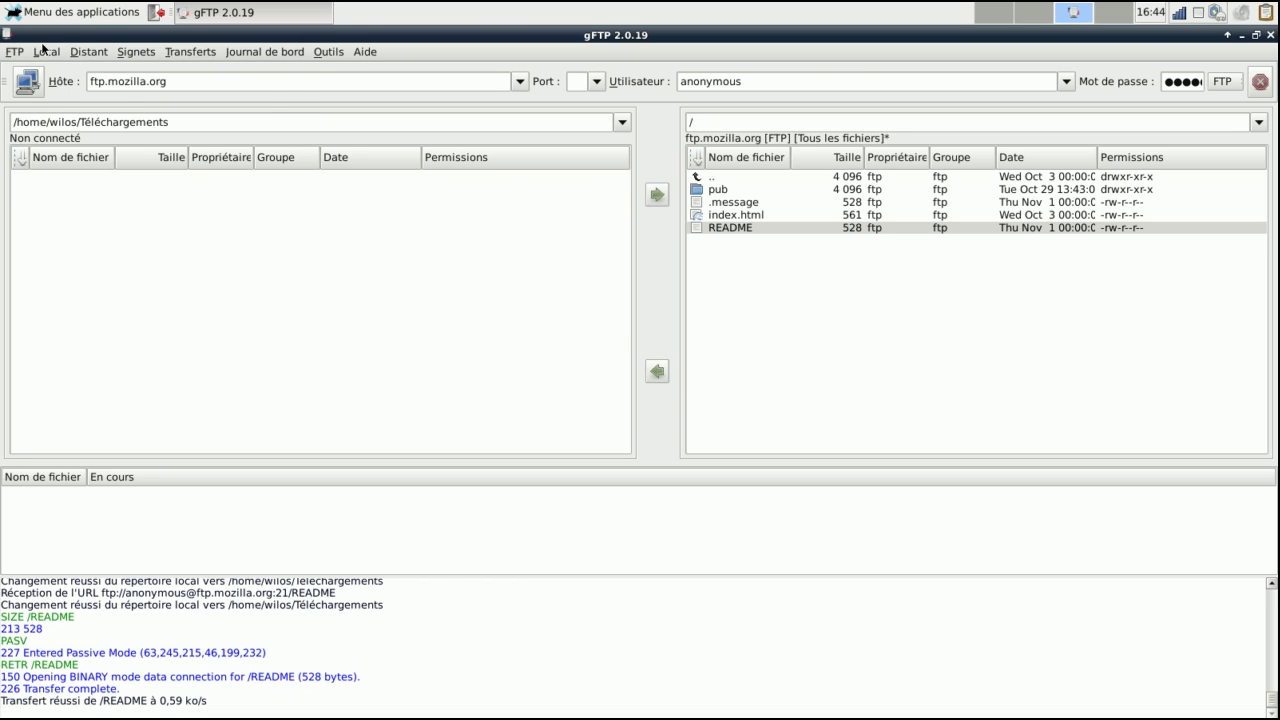
left_click(43, 51)
left_click(47, 57)
Try to reload the Téléchargements directory in the local window and change the local path to /home/wilos.
left_click(195, 122)
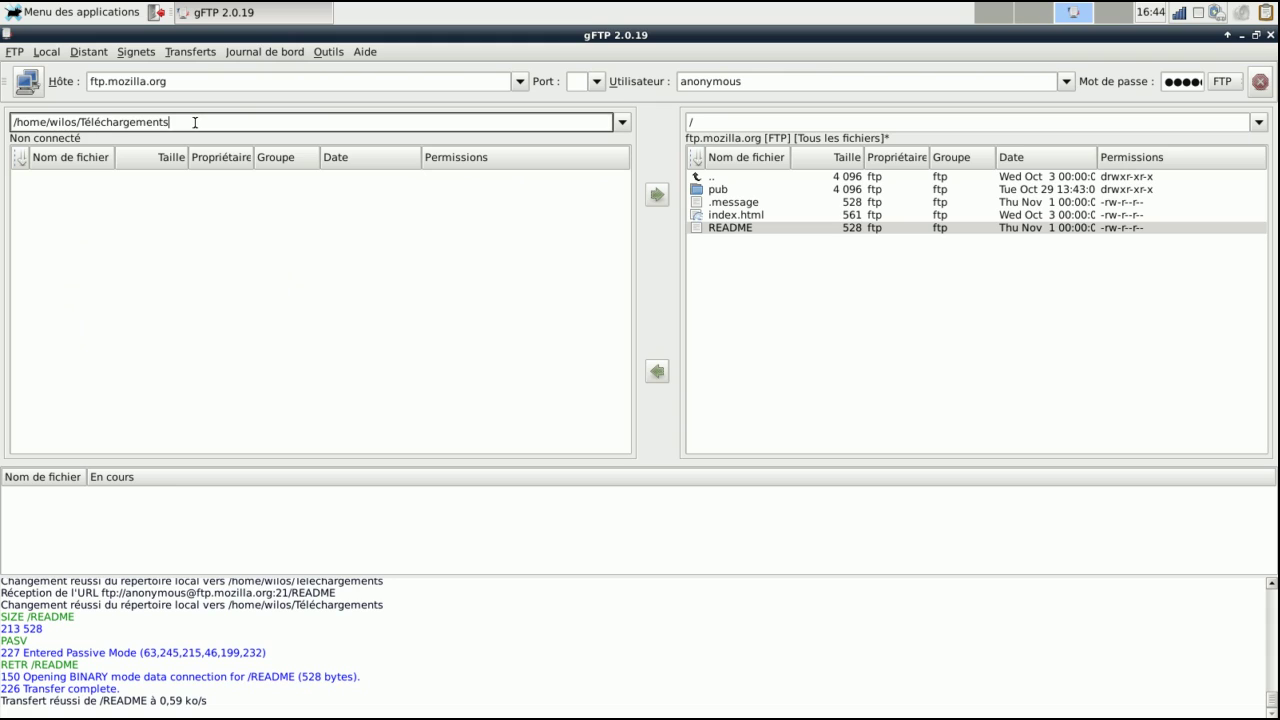
key("Return")
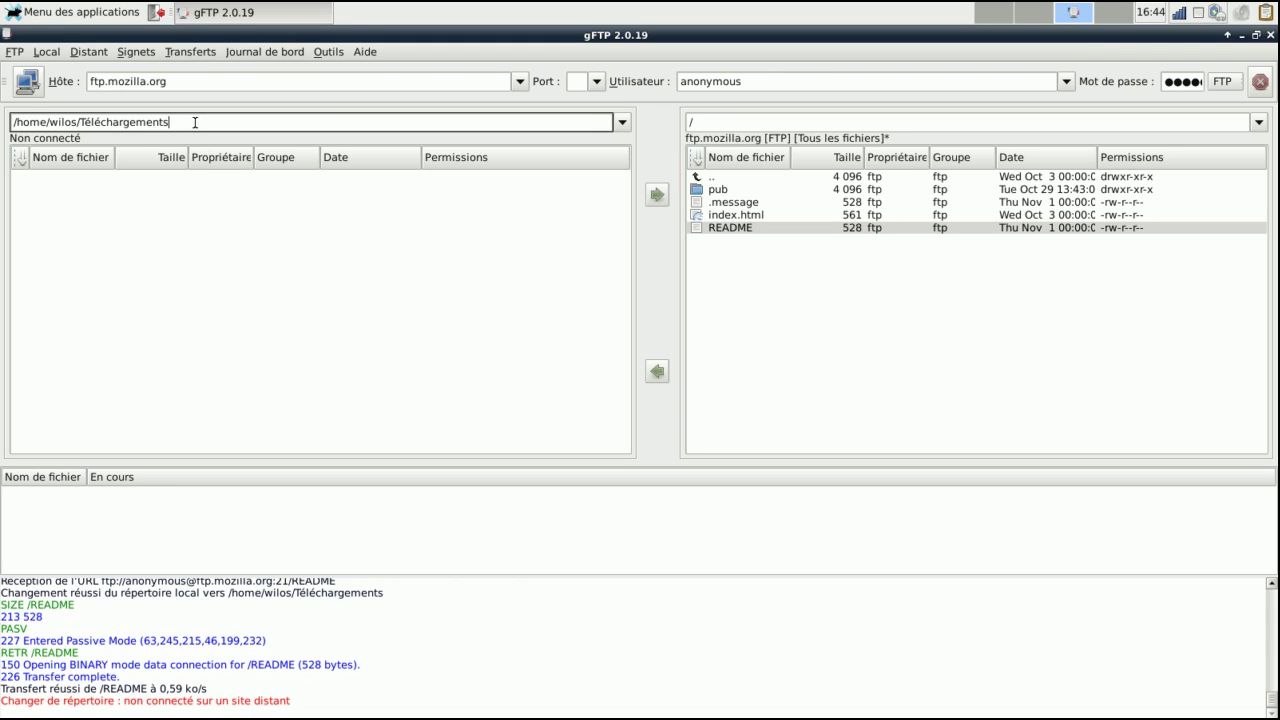
key("BackSpace")
key("BackSpace")
key("BackSpace")
key("BackSpace")
key("BackSpace")
key("BackSpace")
key("BackSpace")
key("BackSpace")
key("BackSpace")
key("BackSpace")
key("BackSpace")
key("BackSpace")
key("BackSpace")
key("BackSpace")
key("Return")
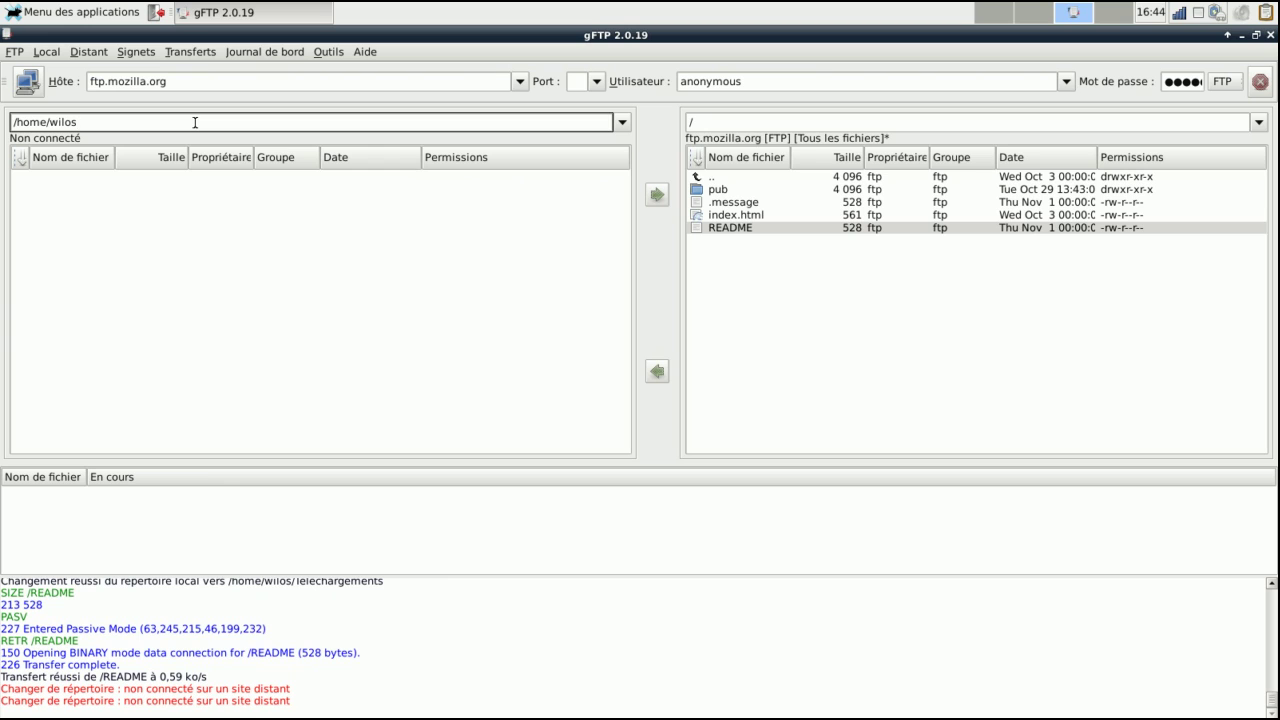
Try to view the contents of the remote README file and close the viewer.
left_click(88, 51)
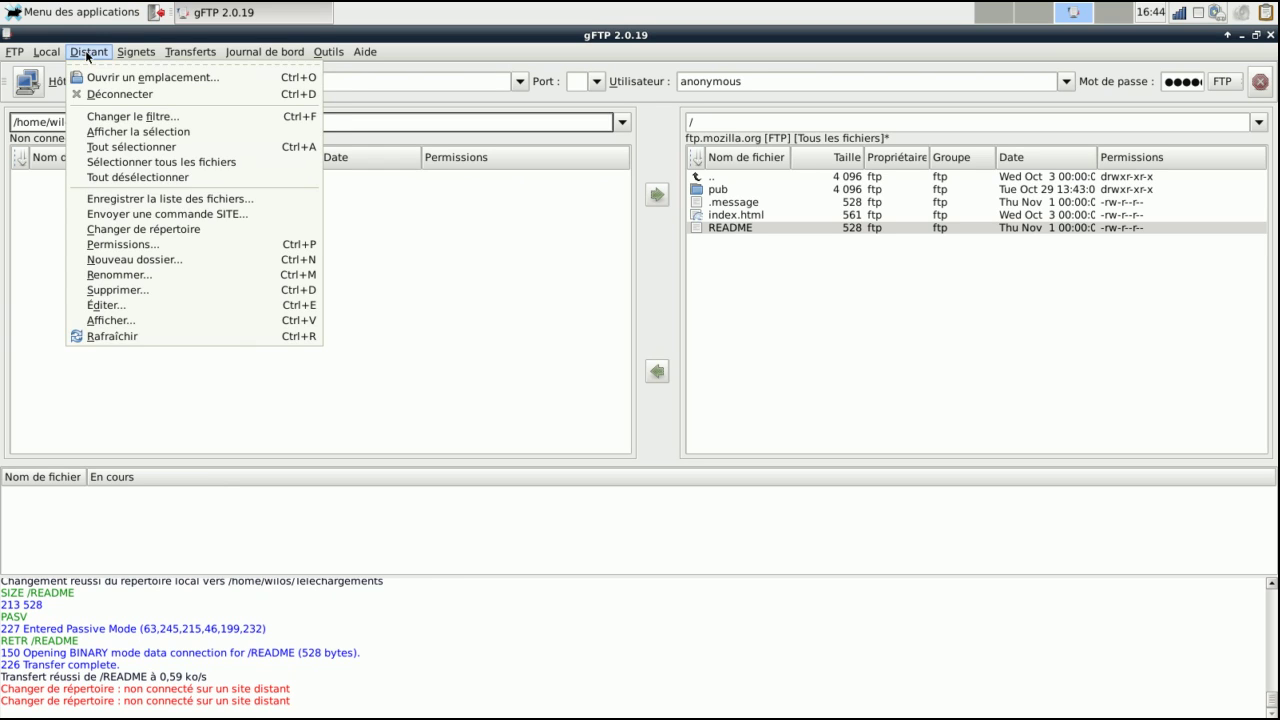
mouse_move(44, 61)
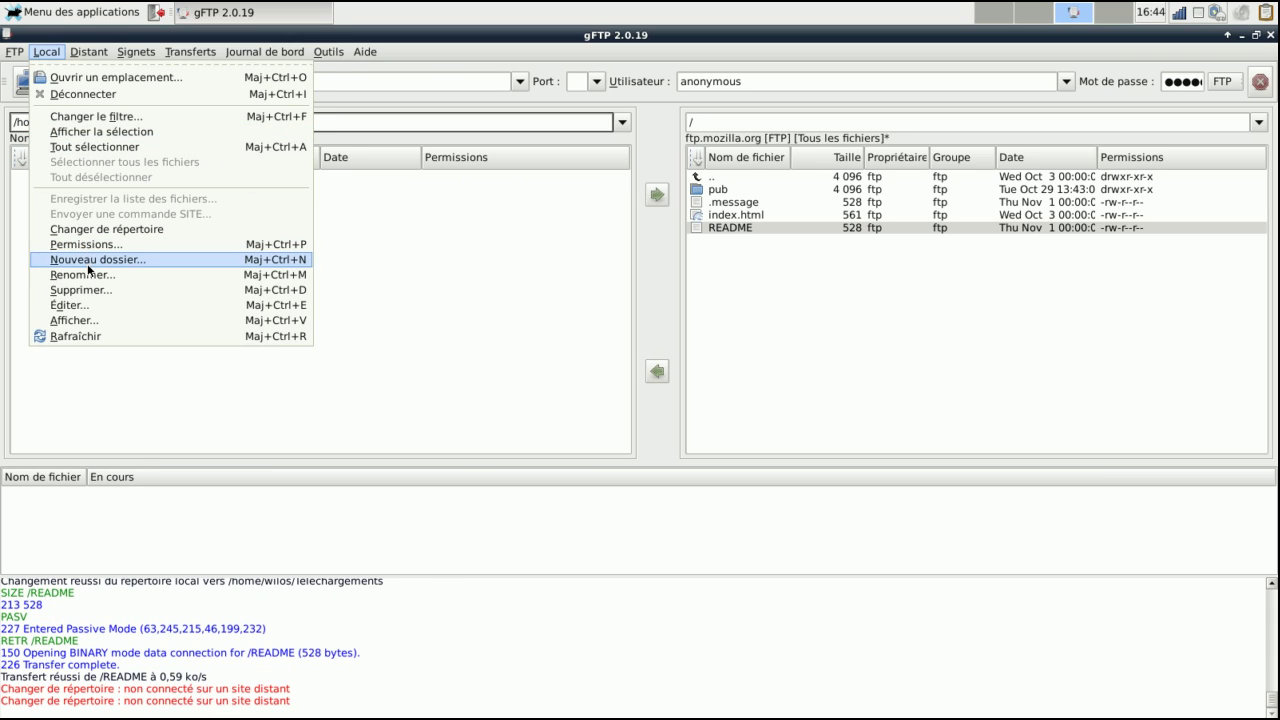
mouse_move(89, 50)
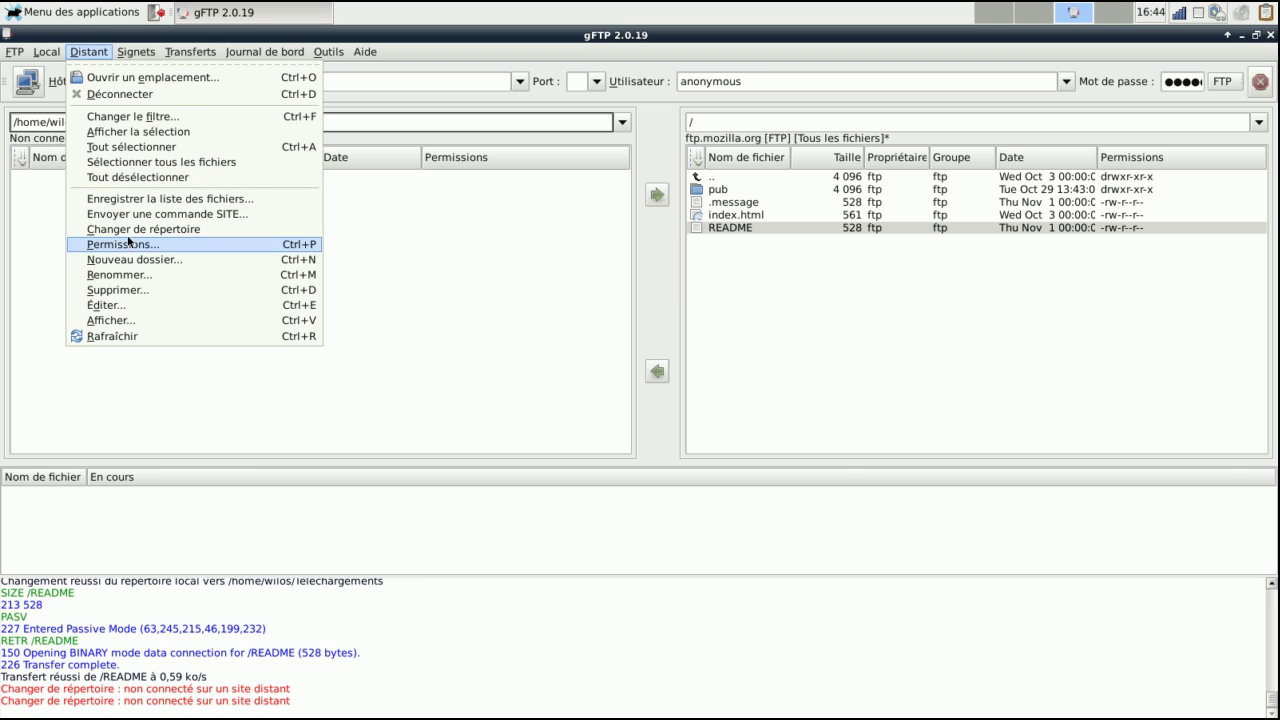
left_click(142, 318)
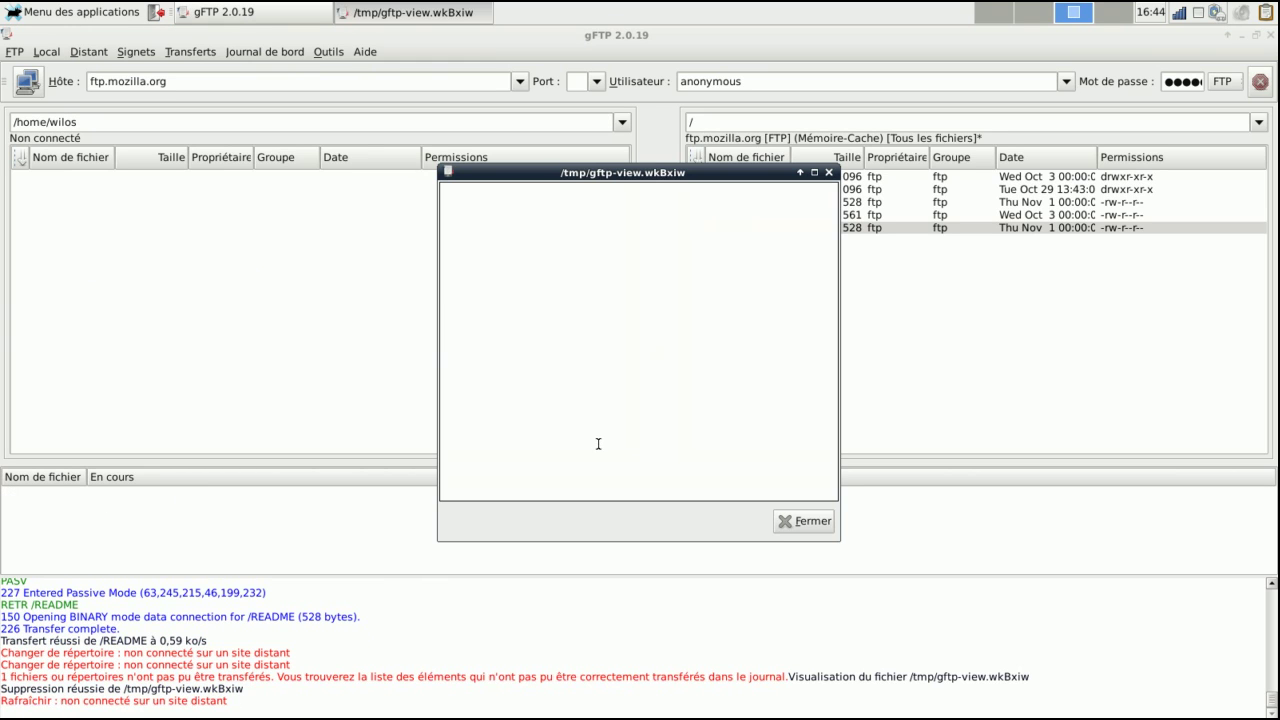
left_click(808, 521)
left_click(809, 522)
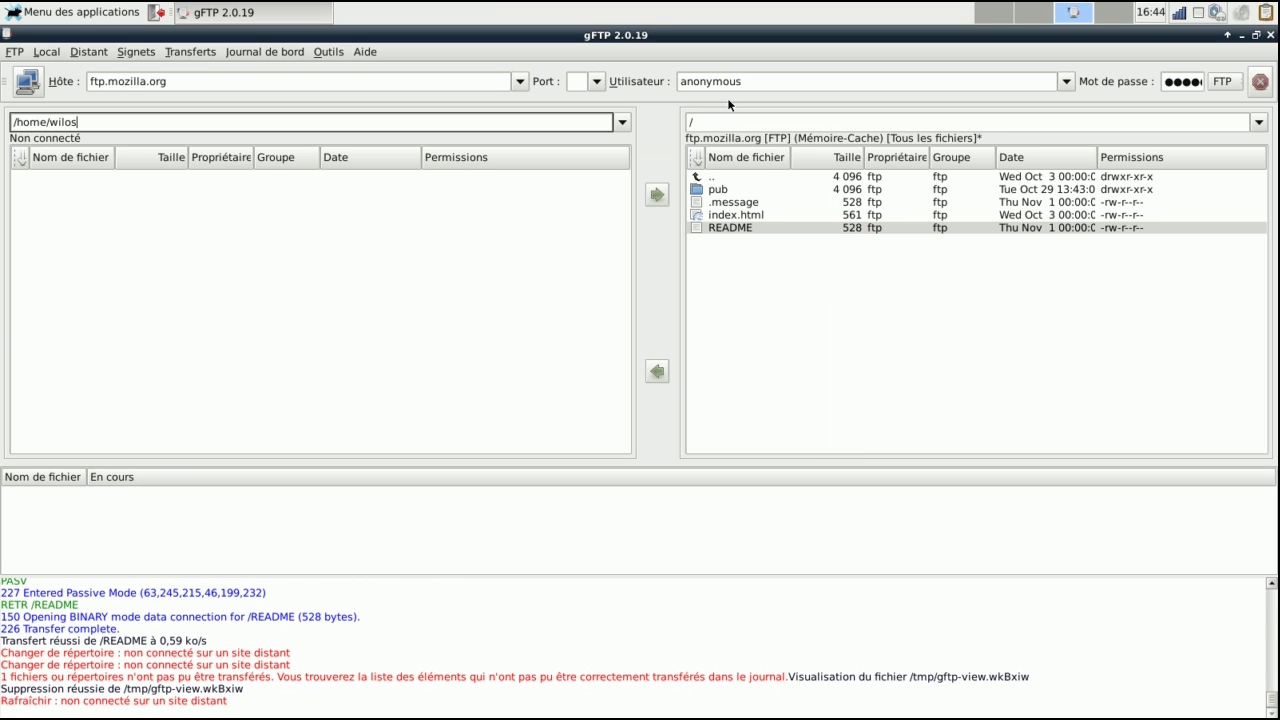
Connect to the server saved under the wilos bookmark and open the local directory history.
left_click(133, 56)
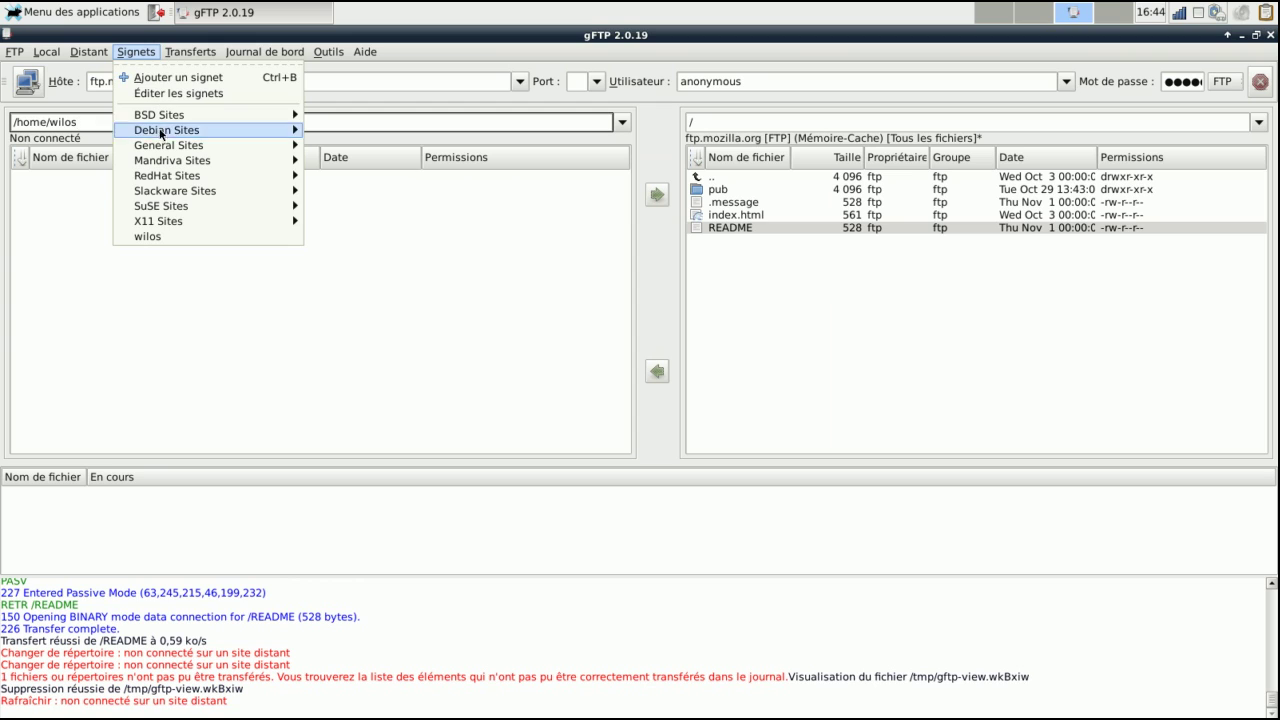
left_click(170, 237)
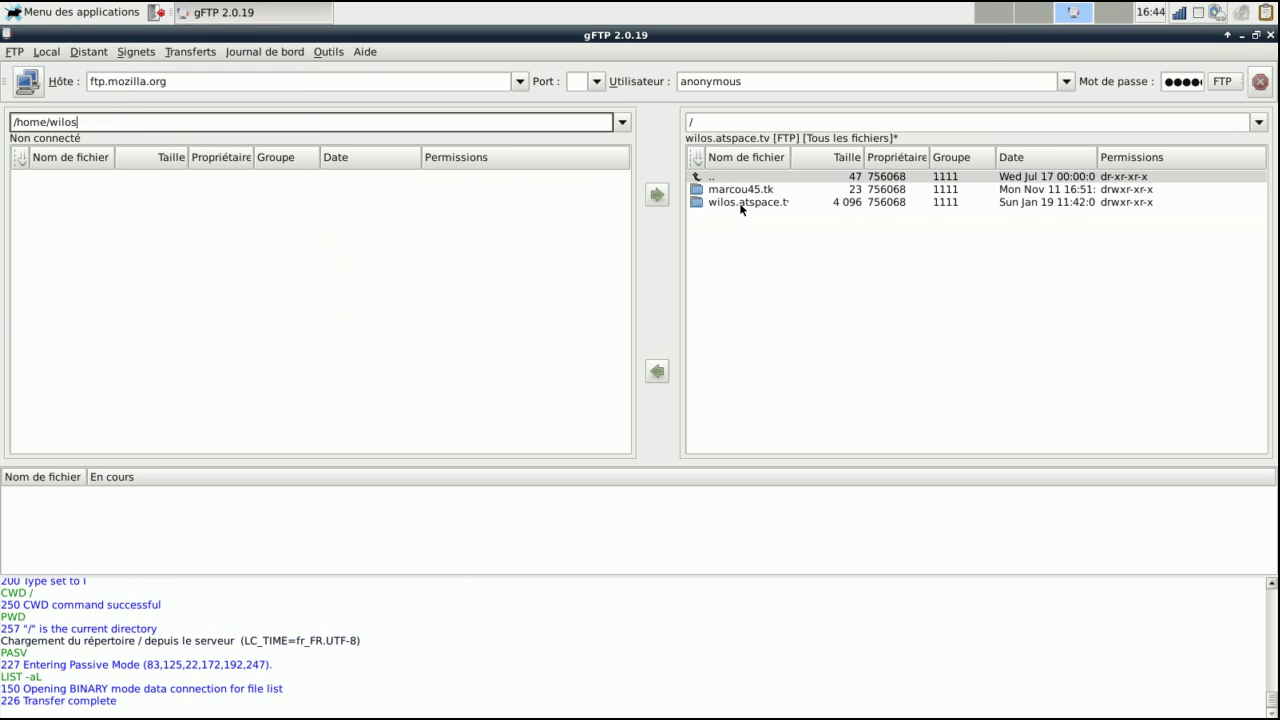
left_click(620, 121)
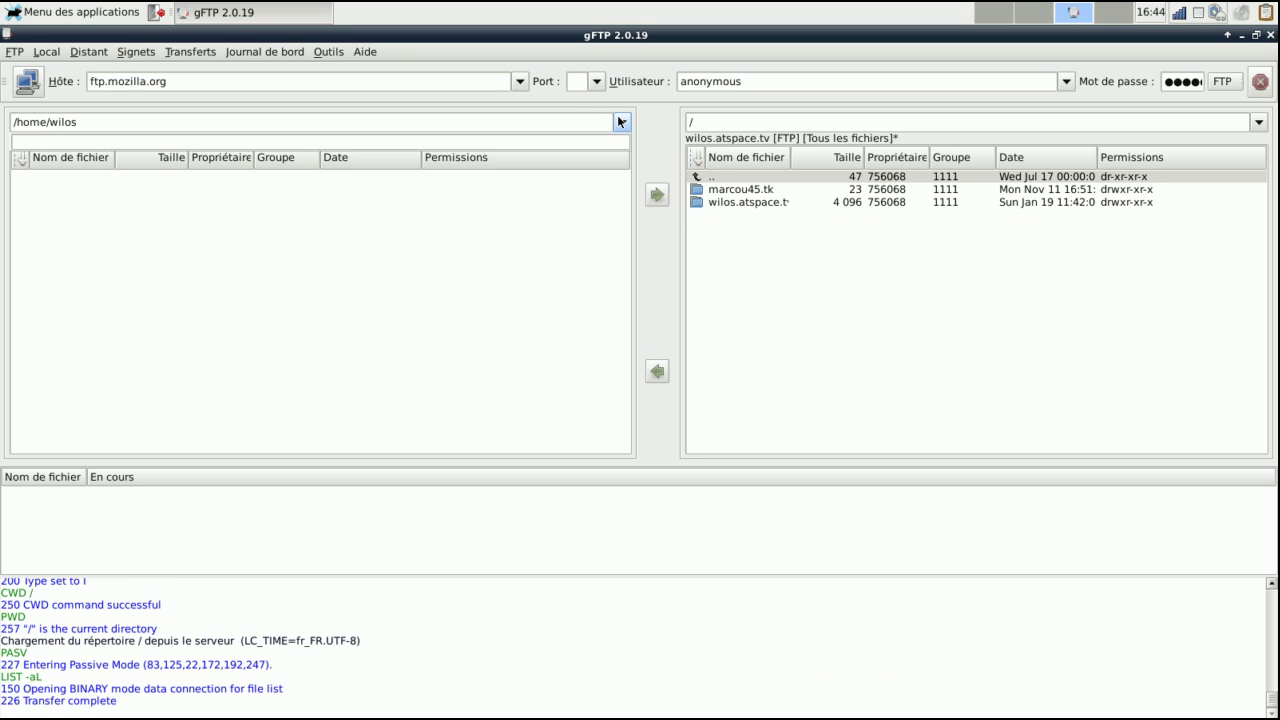
Disconnect from the current server and connect to ftp.mozilla.org as anonymous.
left_click(28, 82)
left_click(28, 82)
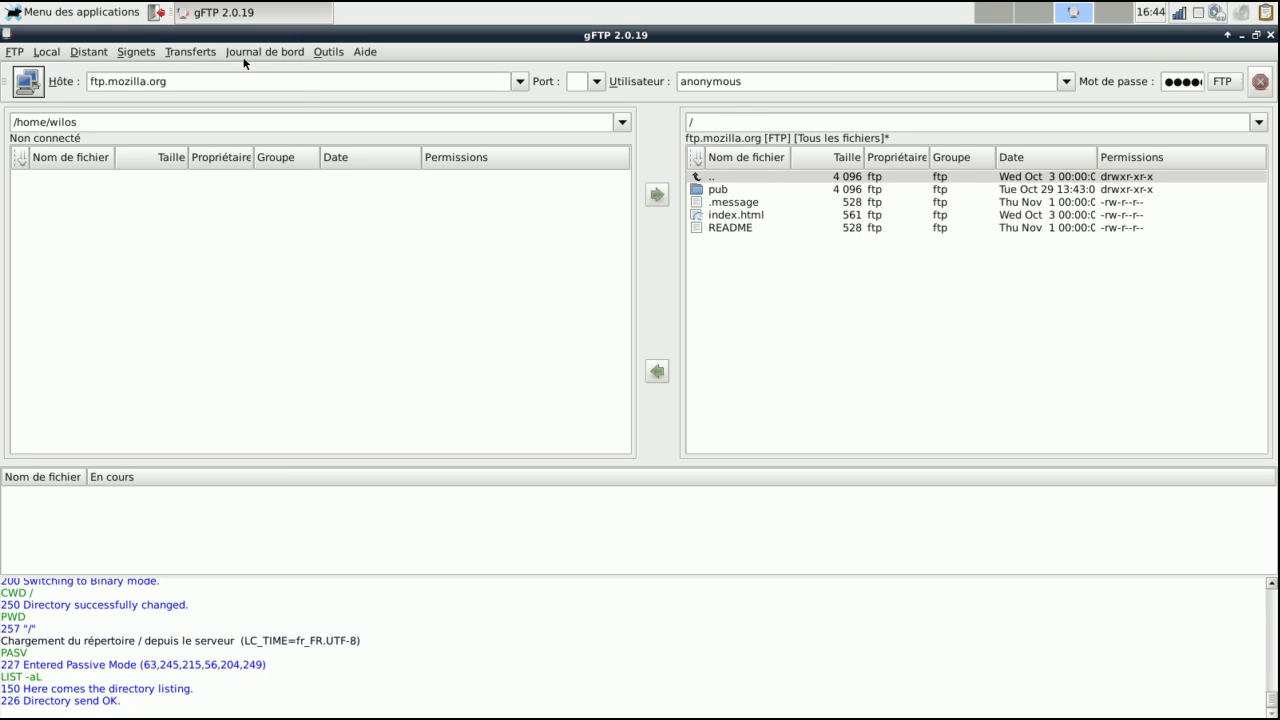
Replace the ftp.mozilla.org connection with the server saved under the wilos bookmark.
left_click(137, 52)
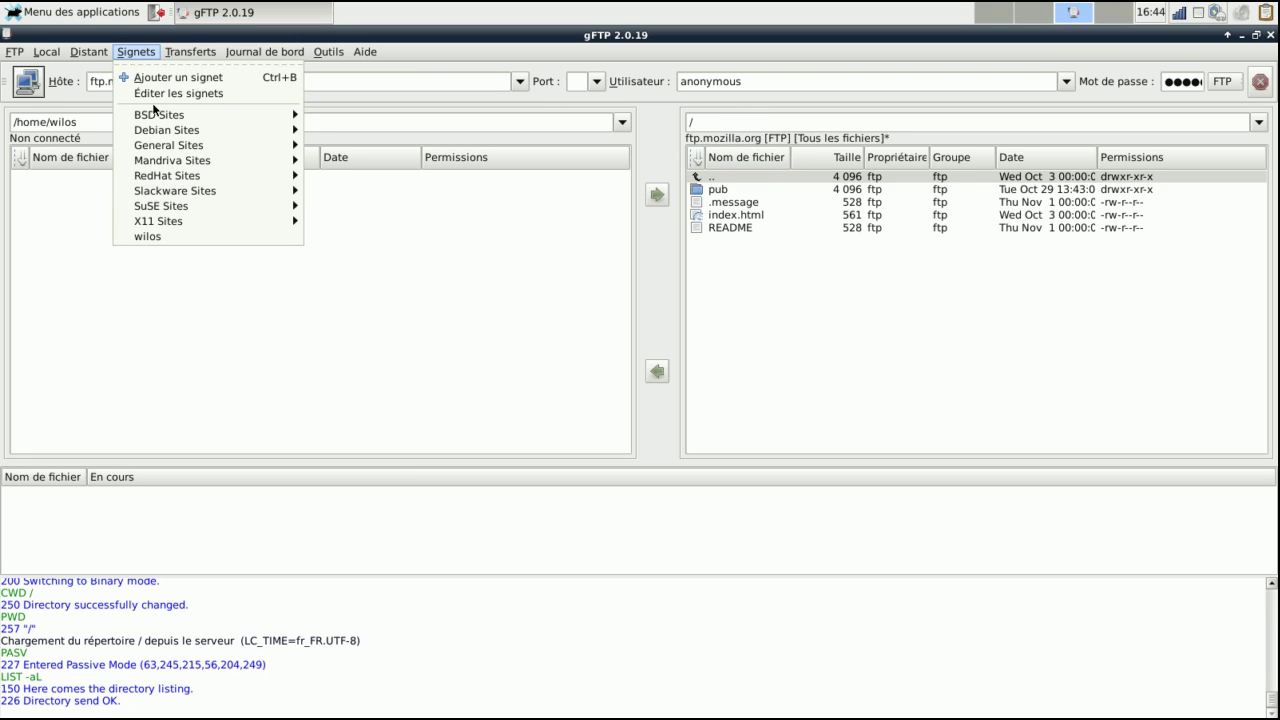
left_click(168, 236)
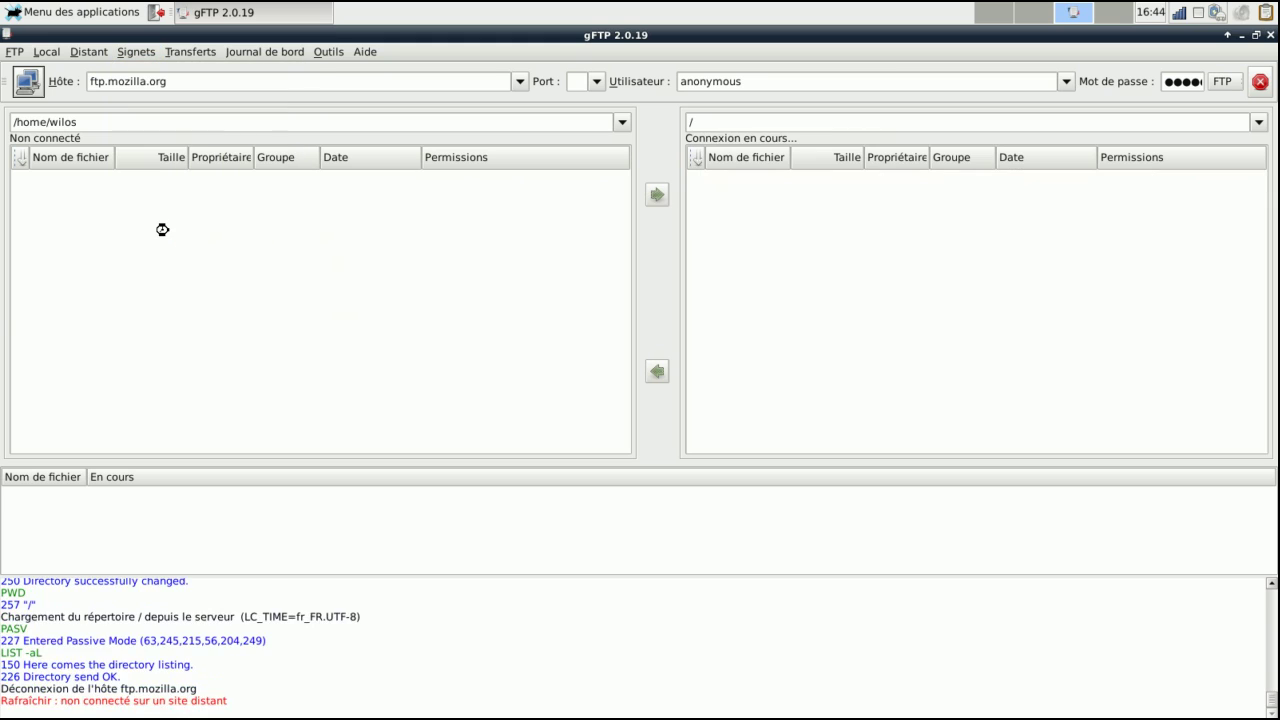
Try to send files from the local window to the connected server.
left_click(134, 52)
mouse_move(188, 52)
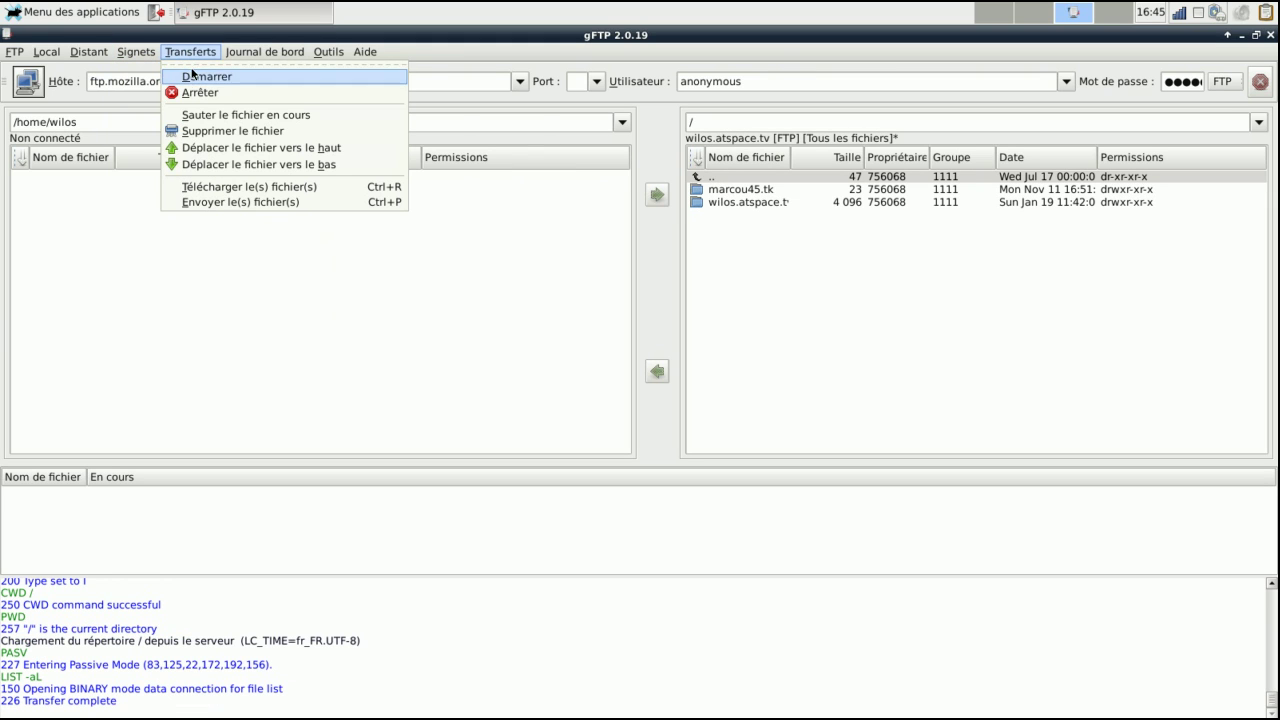
left_click(237, 202)
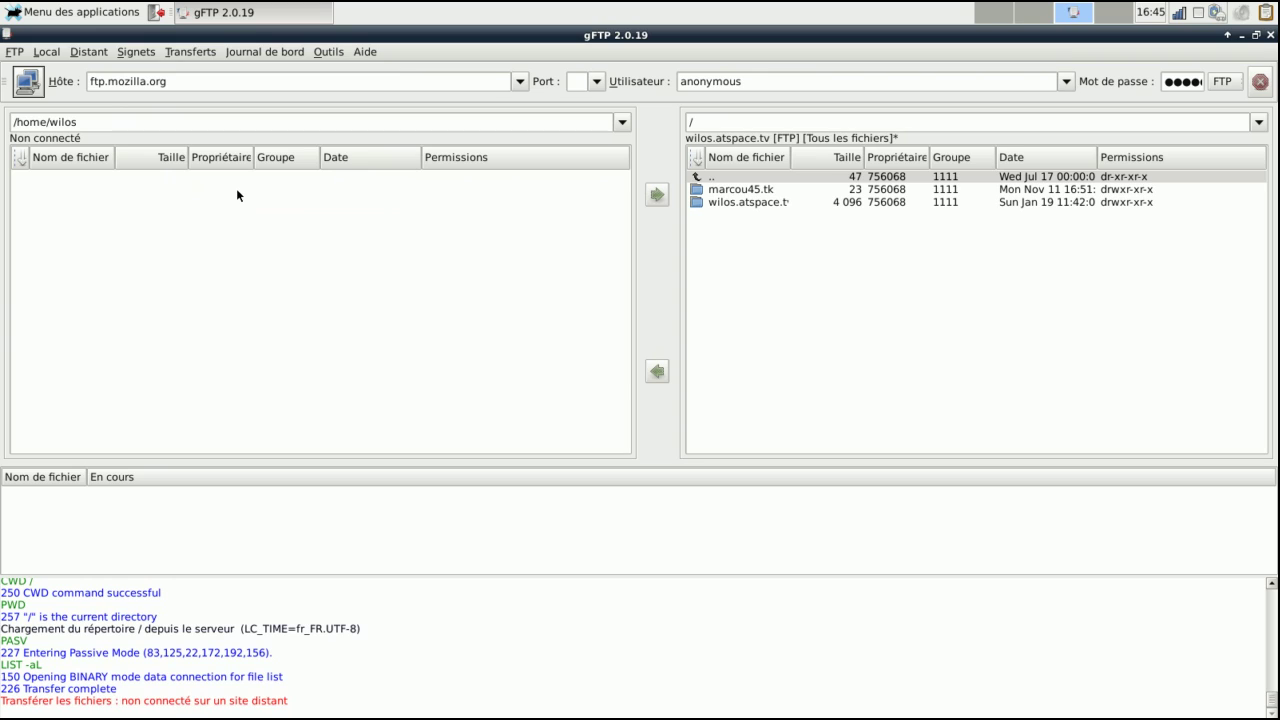
Display the full session log, read through to its last entries, and close the viewer.
left_click(247, 53)
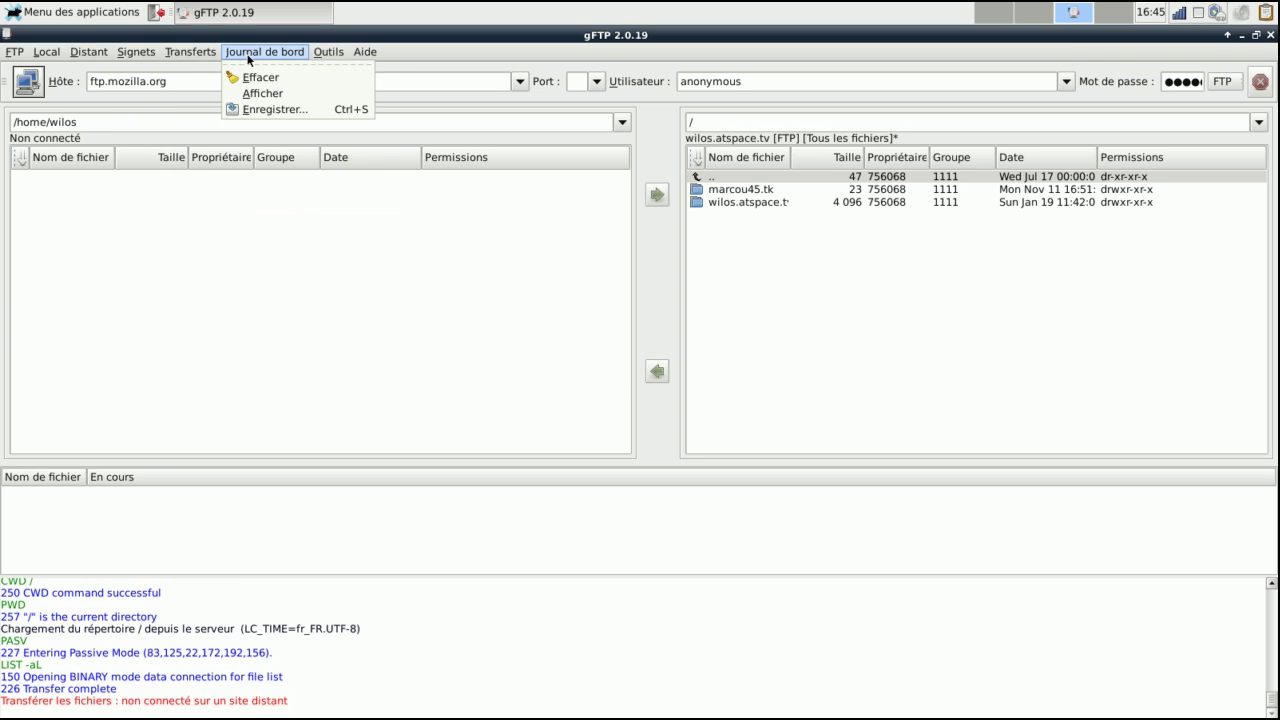
left_click(256, 92)
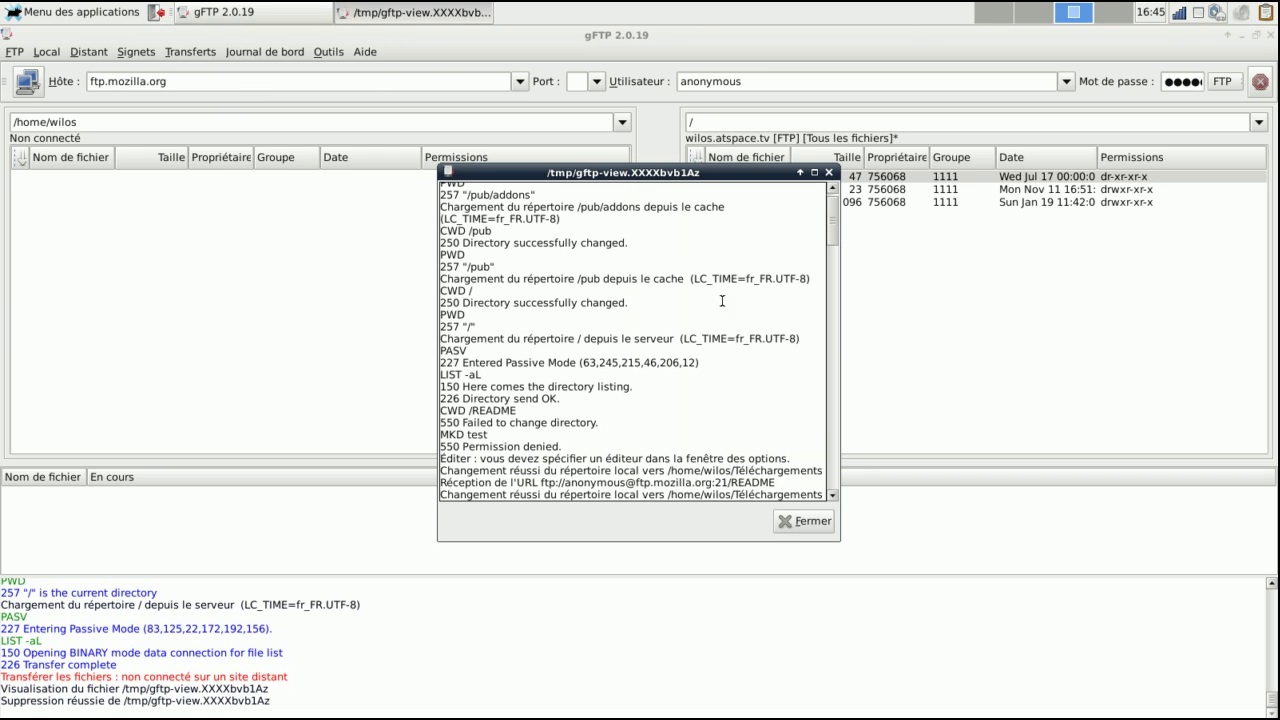
scroll(825, 435, "down", 15)
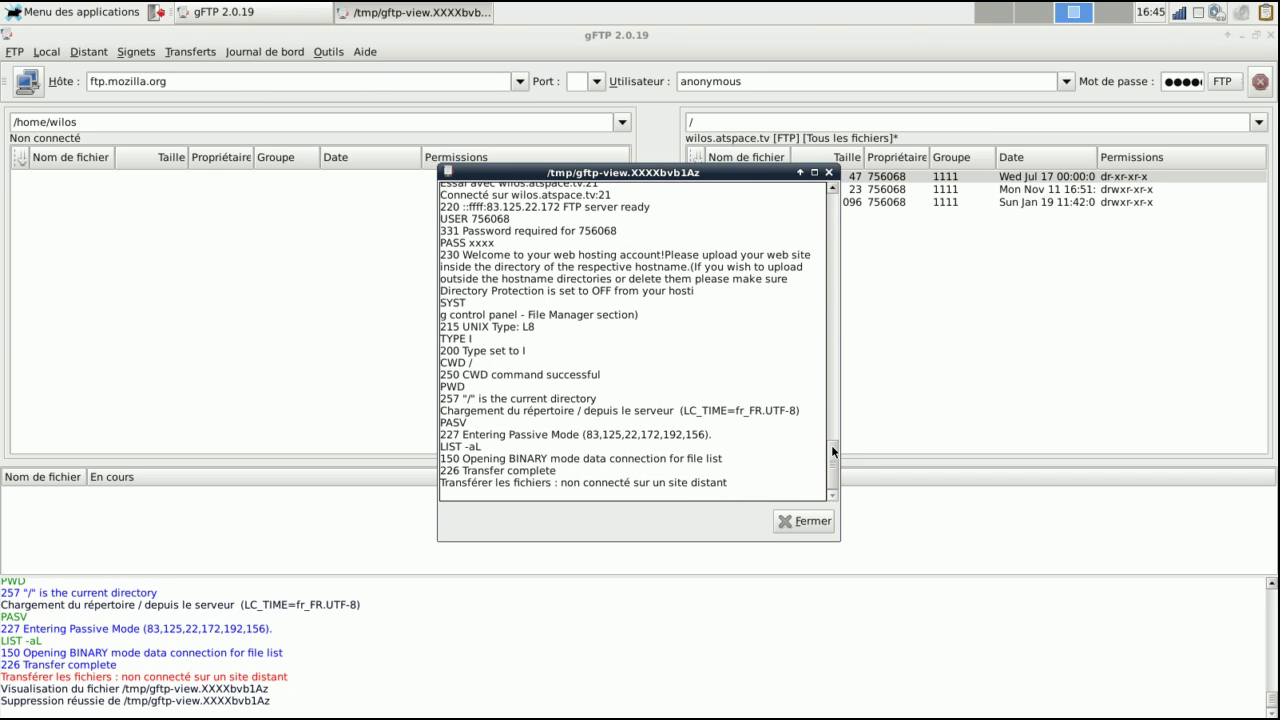
left_click(804, 521)
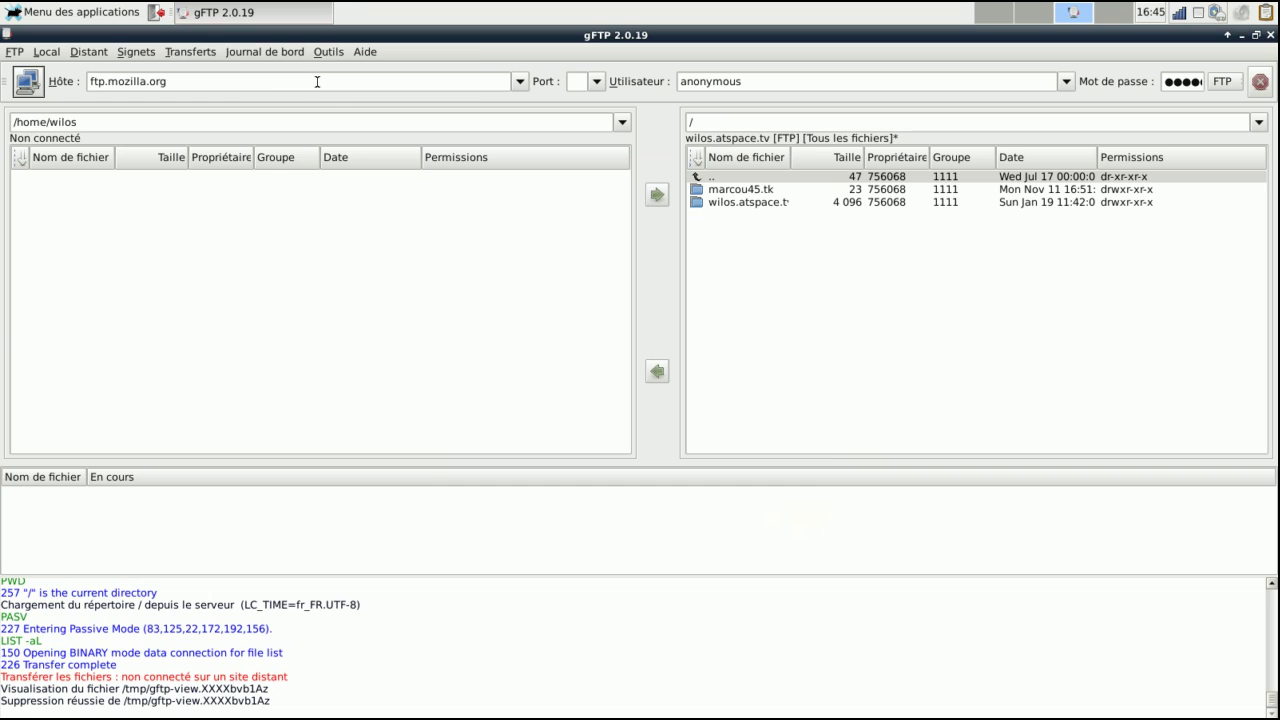
Clear the gFTP cache.
left_click(330, 53)
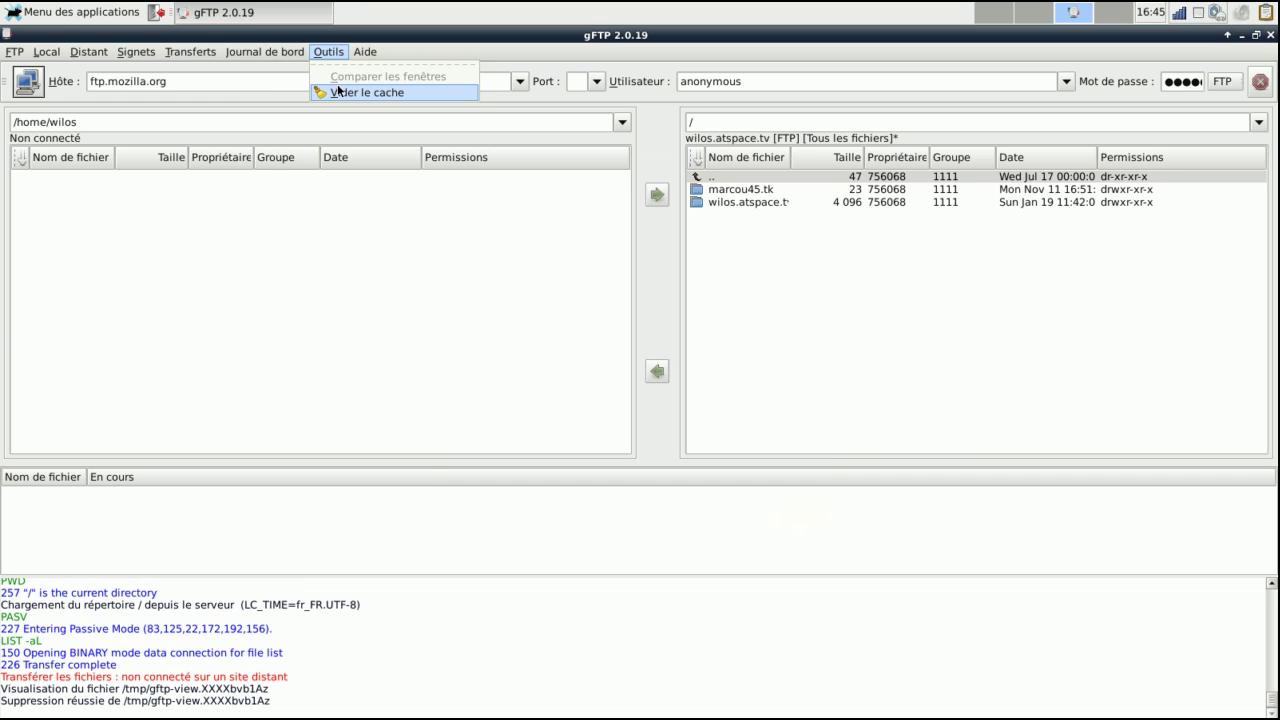
left_click(337, 91)
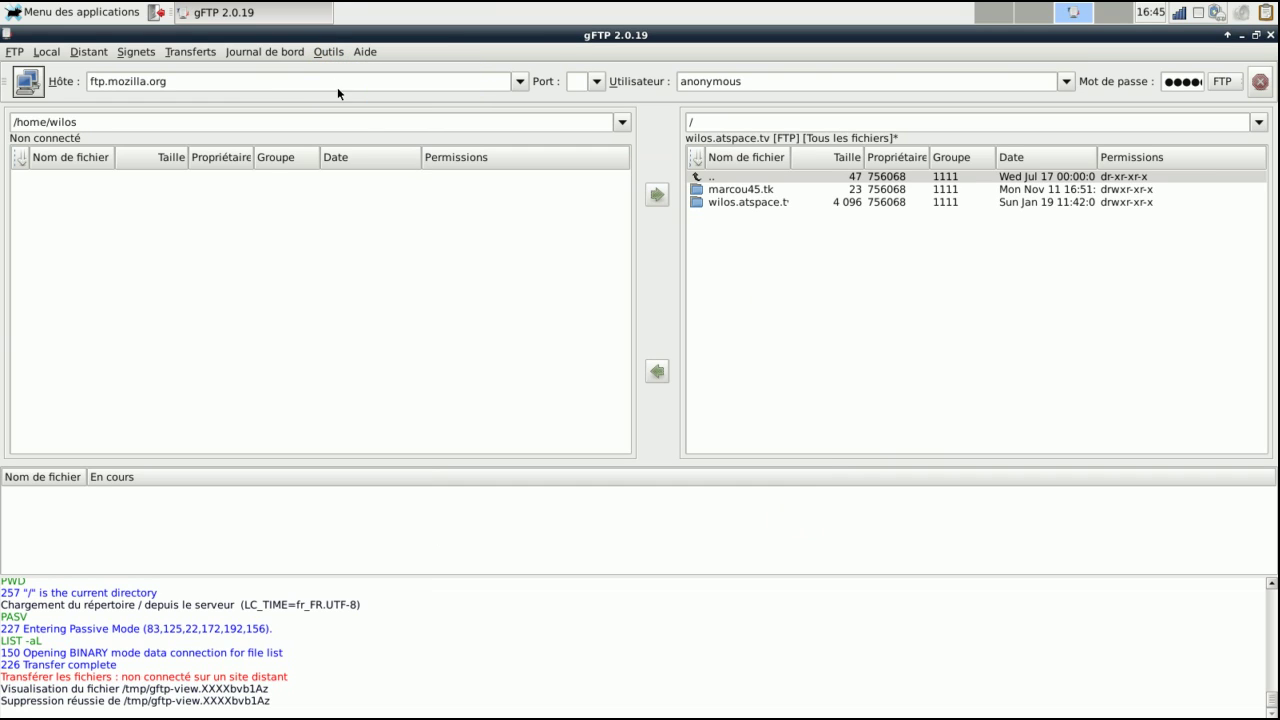
right_click(27, 125)
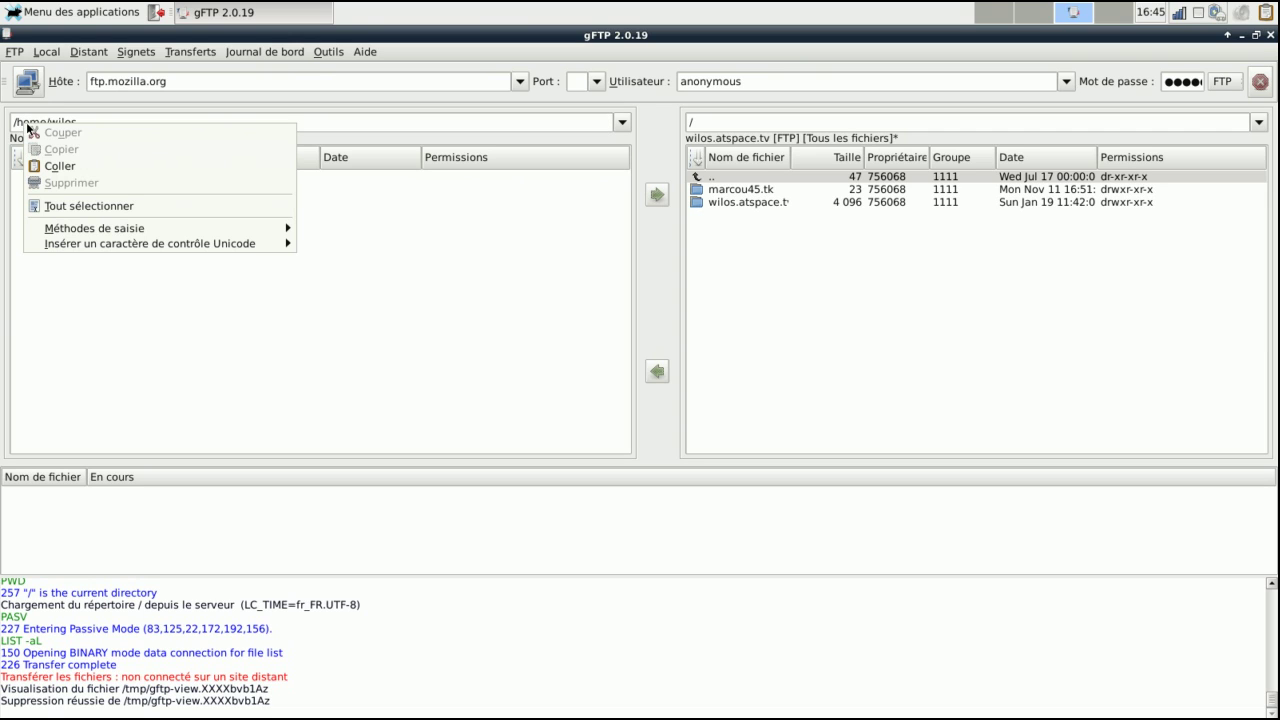
left_click(320, 225)
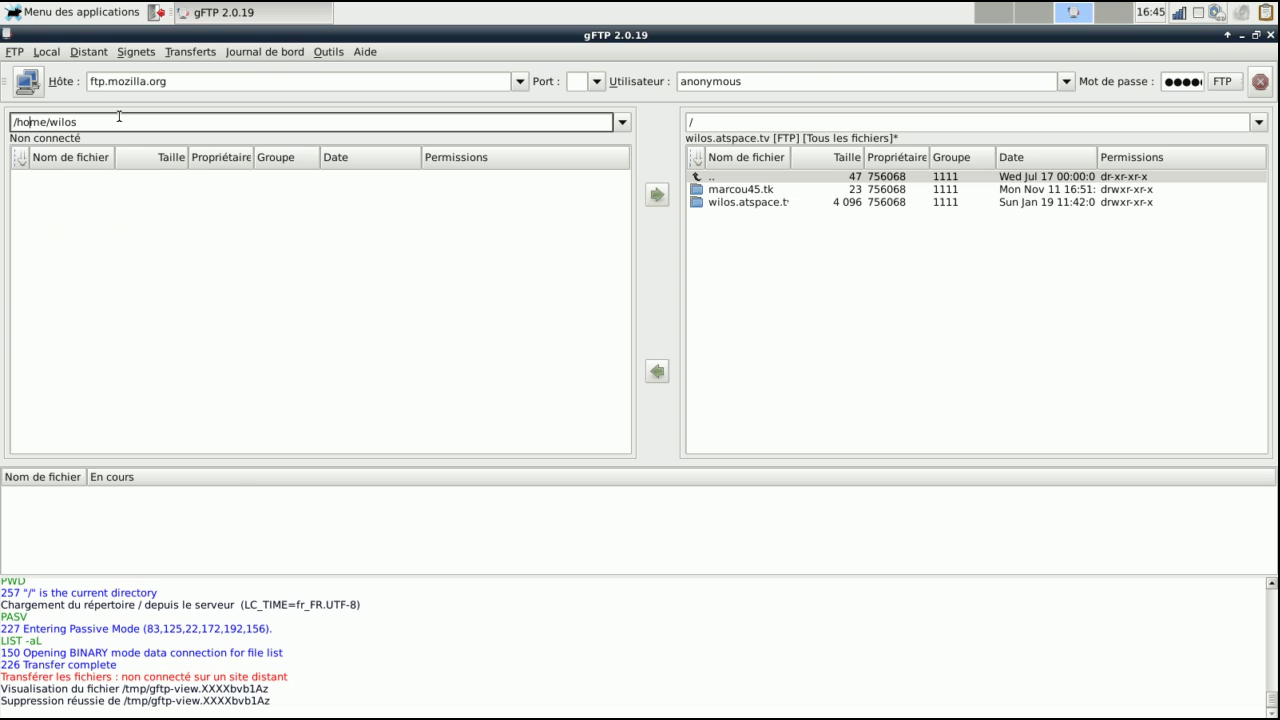
In the general preferences, enable showing the transfer status in the title and connecting to the remote server at startup.
left_click(13, 52)
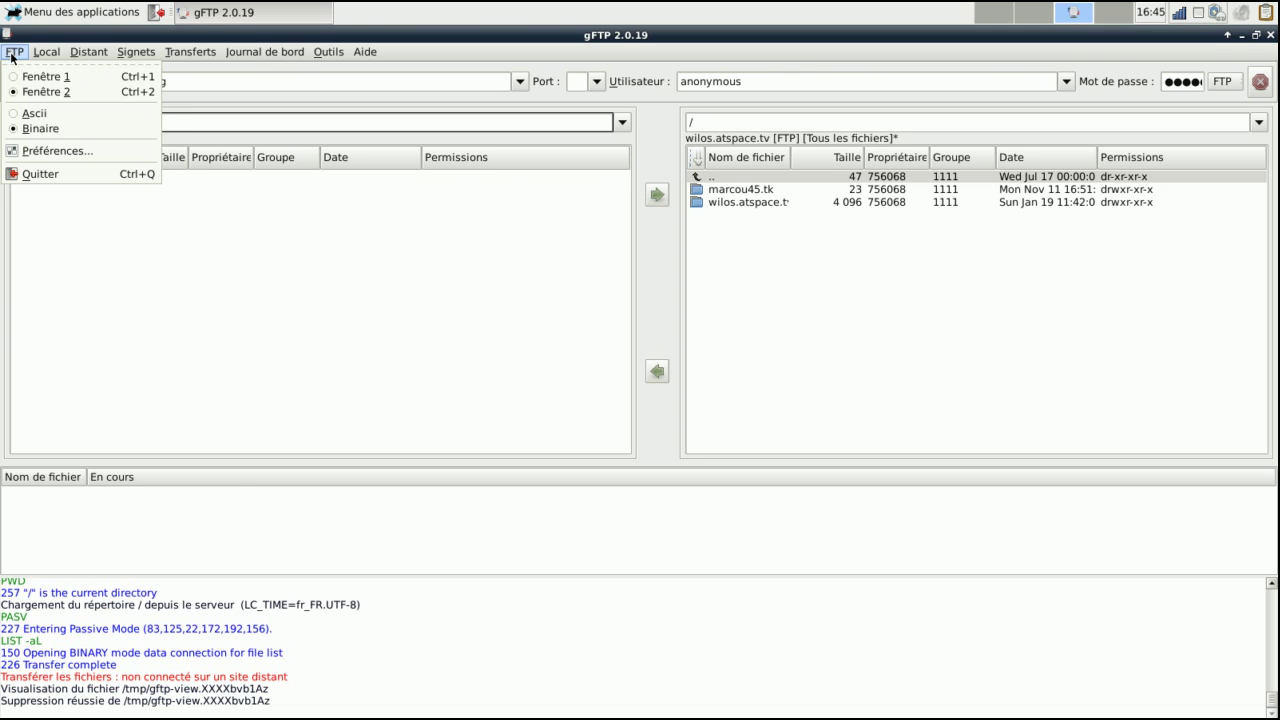
left_click(45, 151)
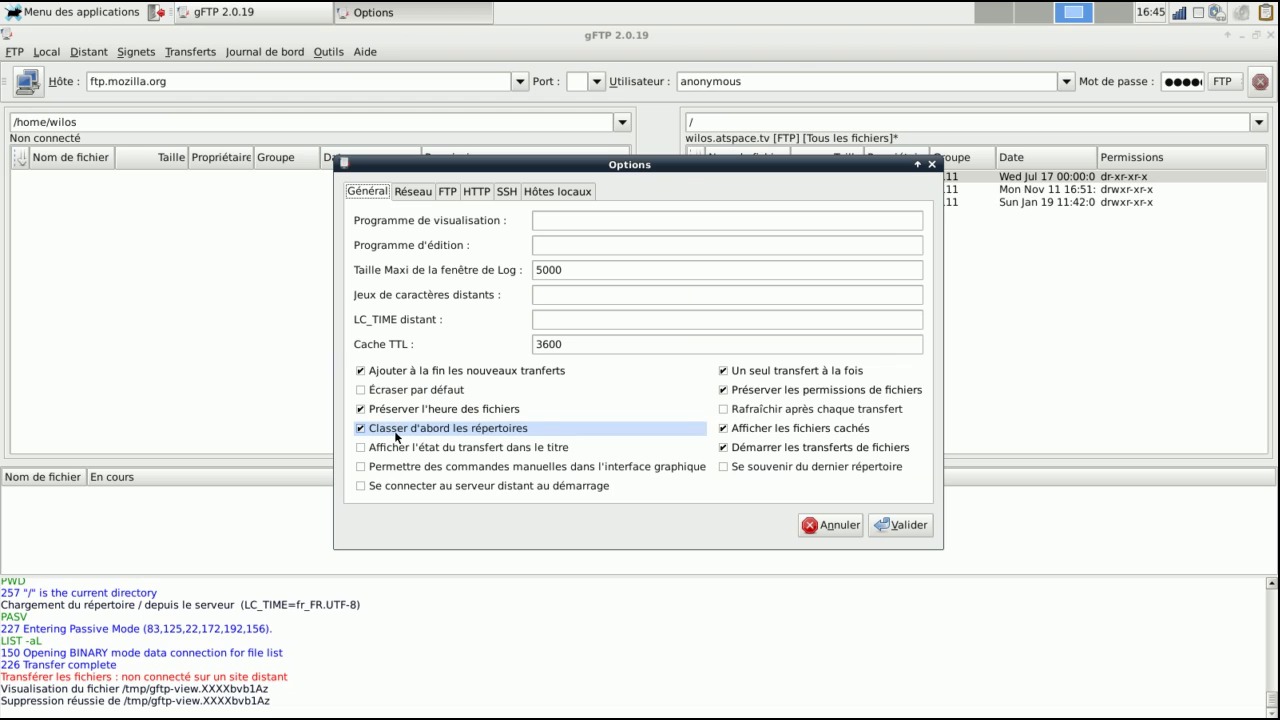
left_click(470, 450)
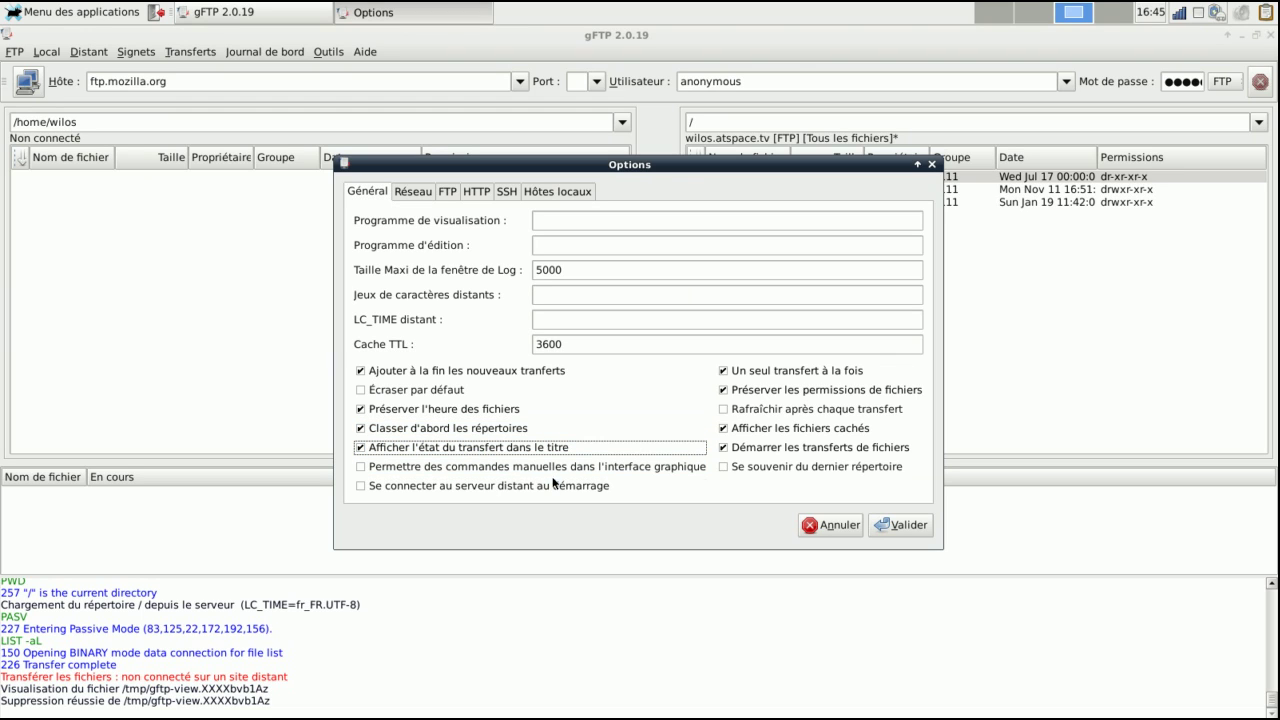
left_click(604, 488)
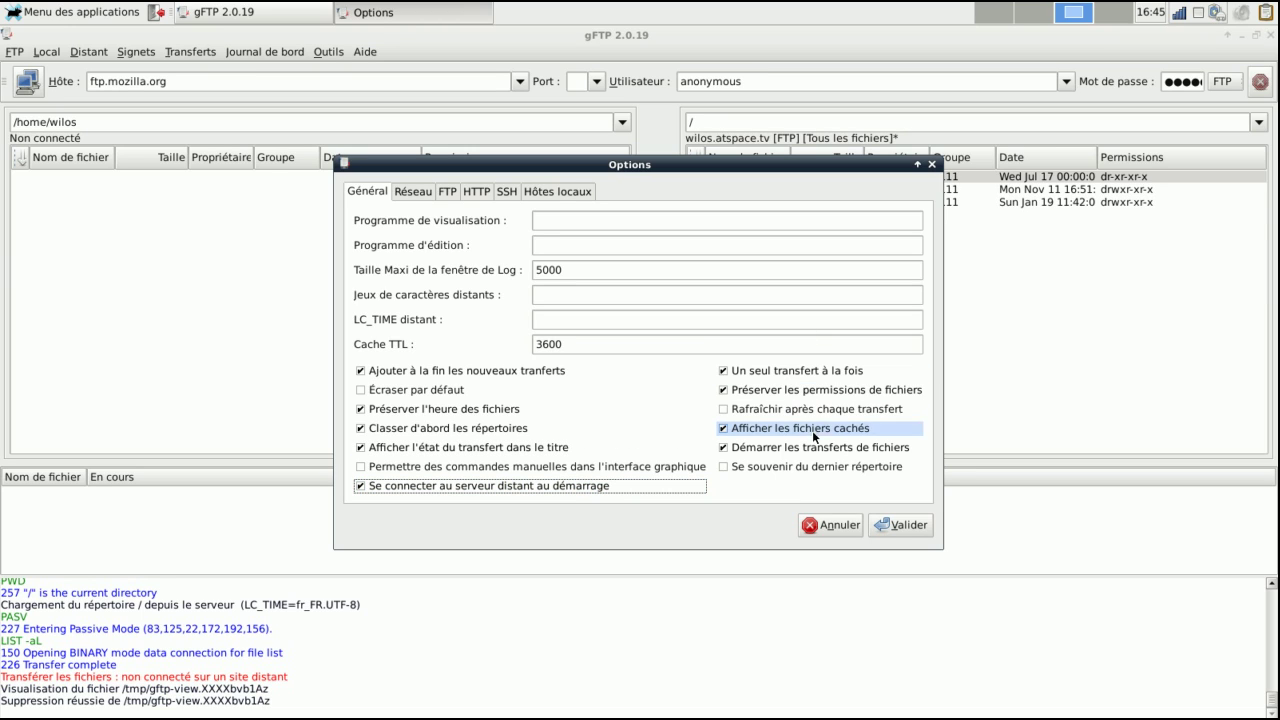
Review the network, FTP, HTTP, SSH and local hosts preferences, and save the options.
left_click(414, 192)
left_click(468, 192)
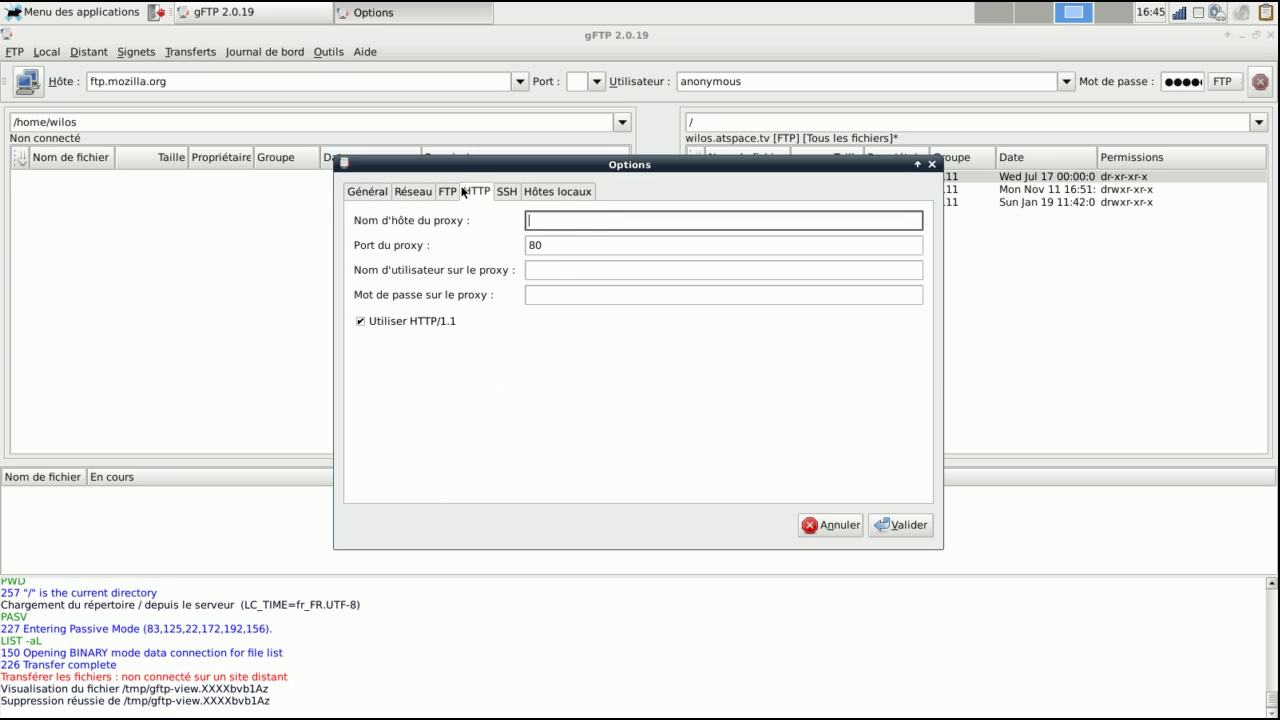
left_click(458, 191)
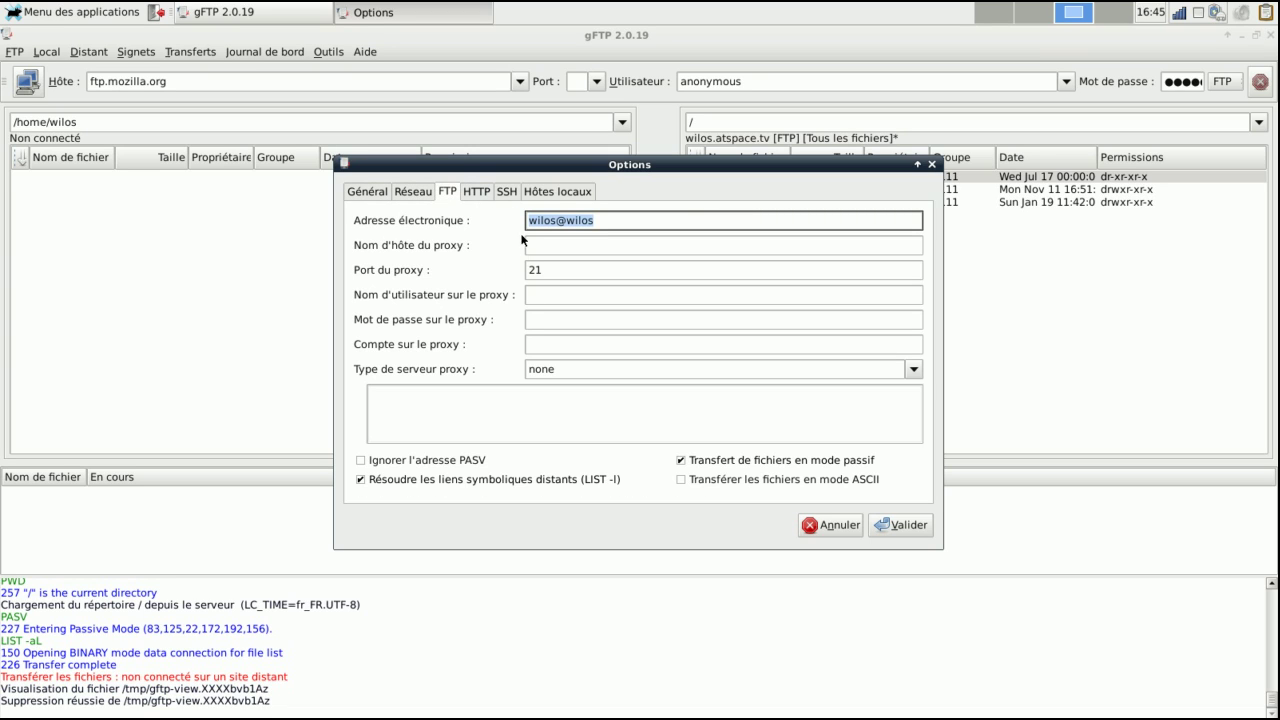
left_click(477, 192)
left_click(506, 194)
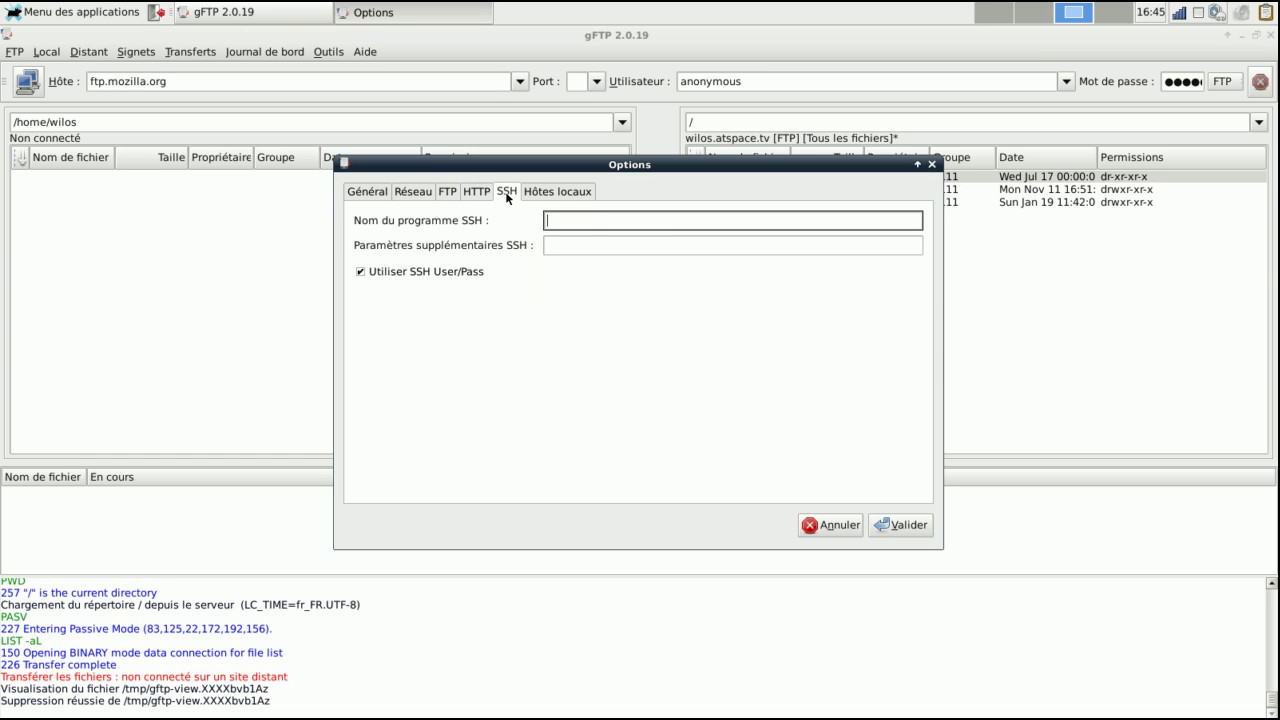
left_click(538, 193)
left_click(903, 526)
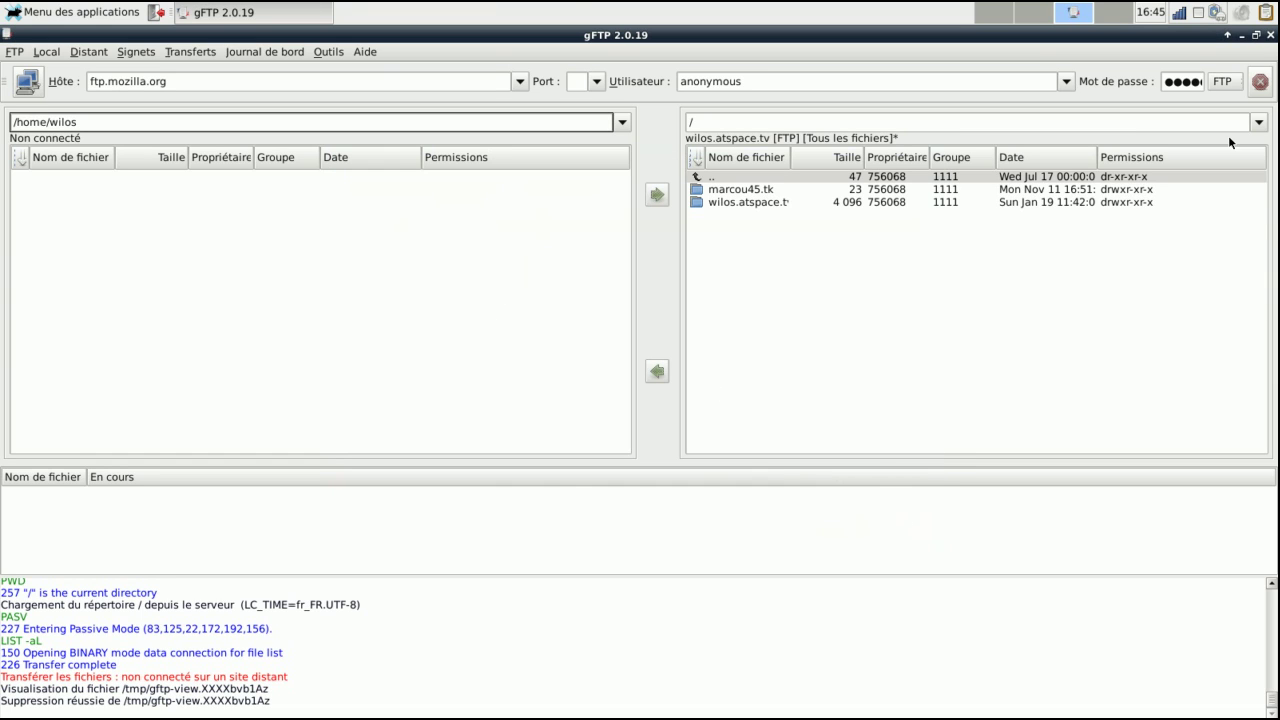
Close gFTP, relaunch it with the desktop application launcher, and show the start of its log.
left_click(1270, 34)
key("ctrl+space")
type("g")
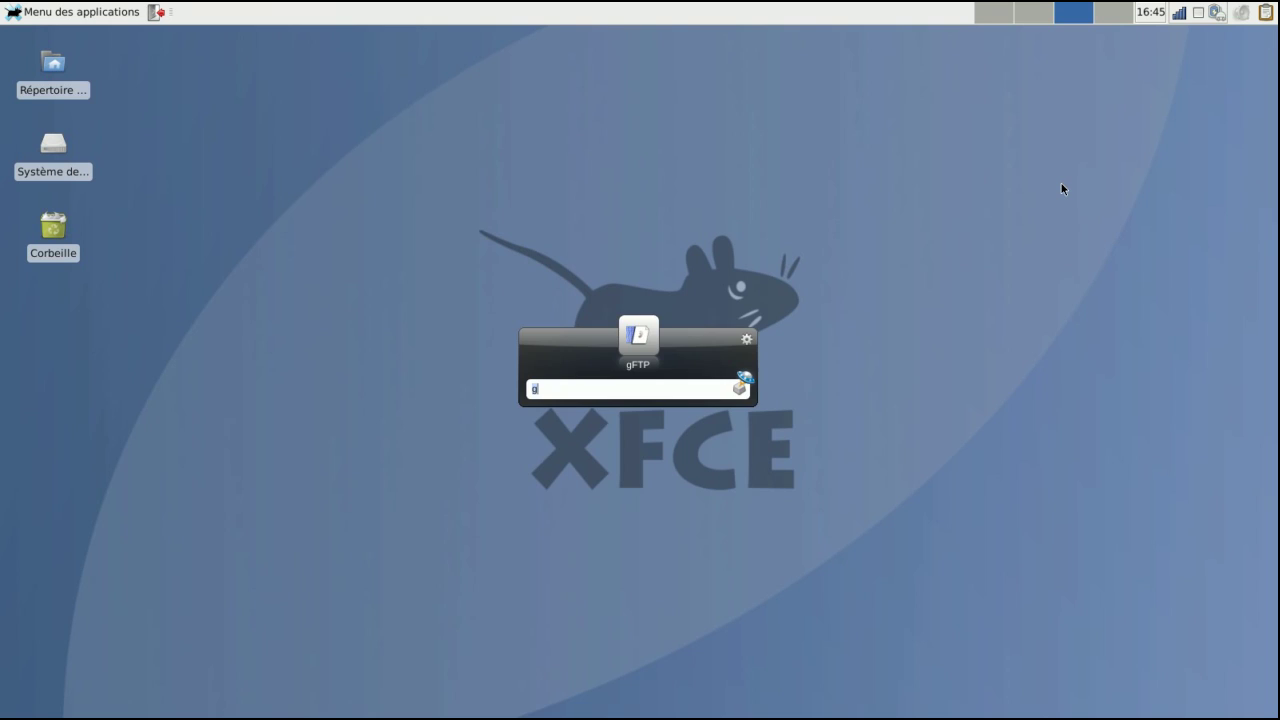
key("Down")
key("Return")
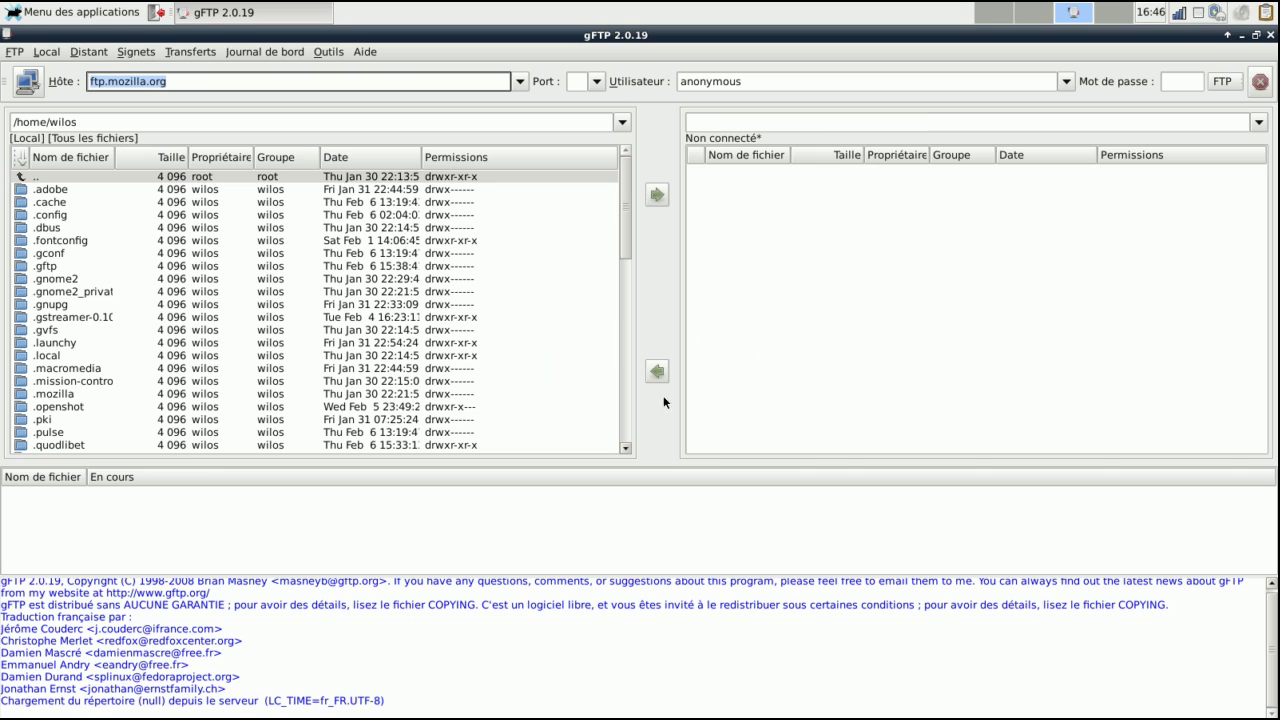
left_click_drag(1275, 678, 1263, 553)
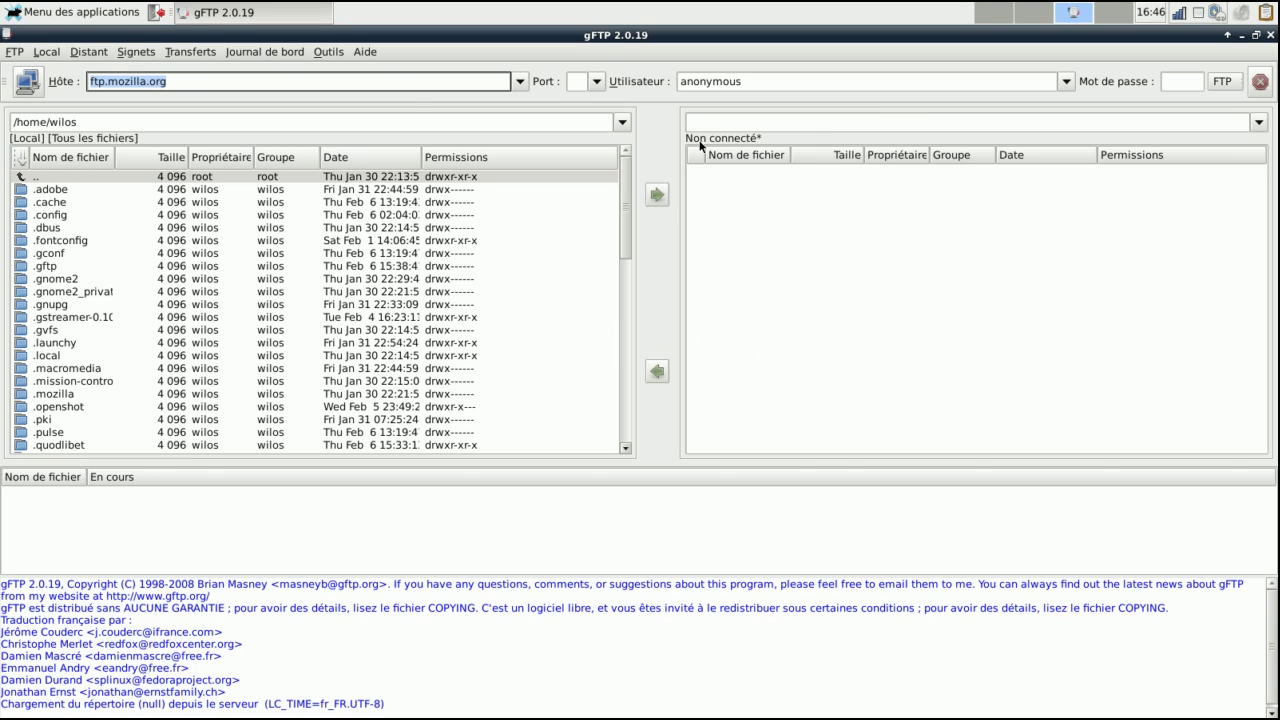
Connect to the server saved under the wilos bookmark and open its wilos.atspace.tv folder.
left_click(136, 51)
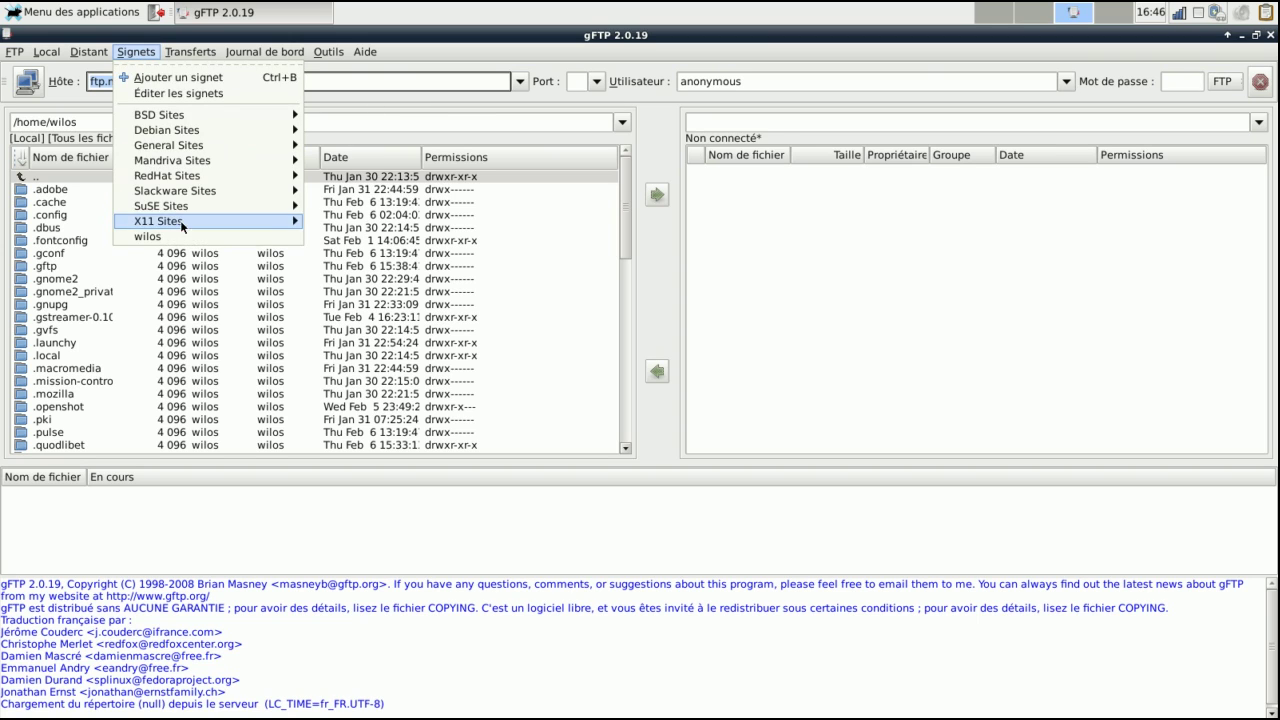
left_click(160, 240)
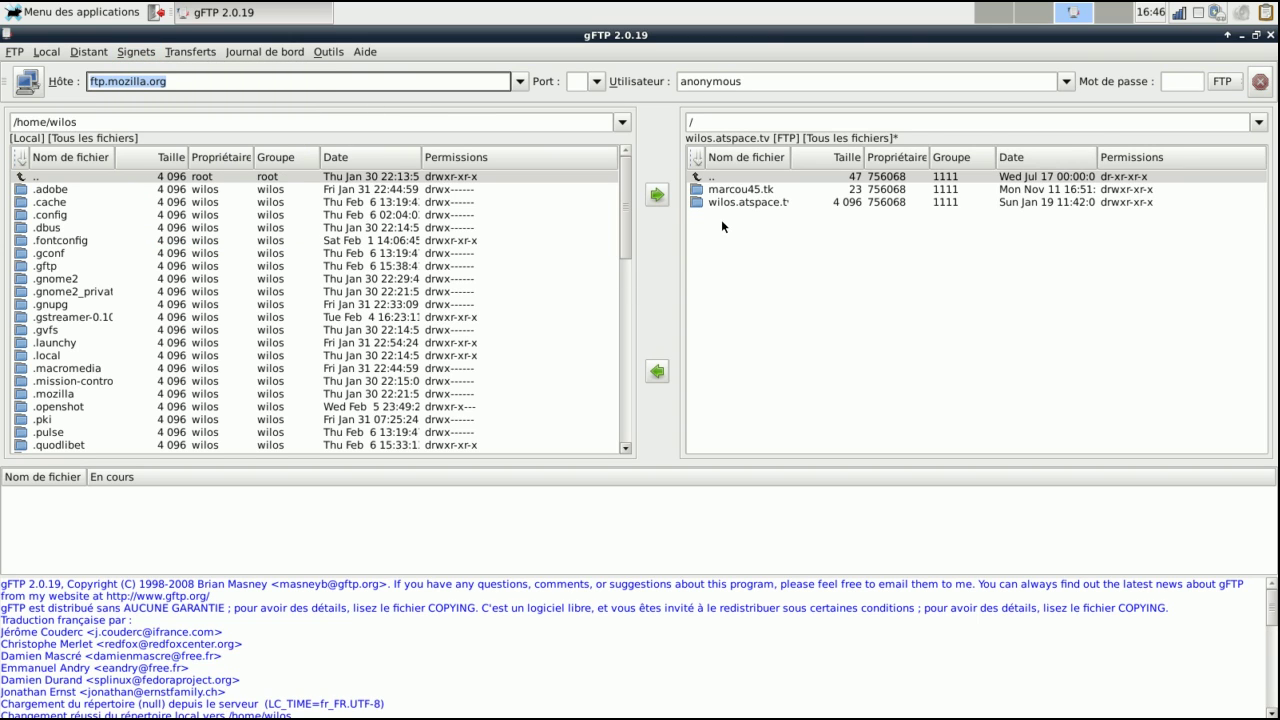
left_click(732, 205)
double_click(732, 204)
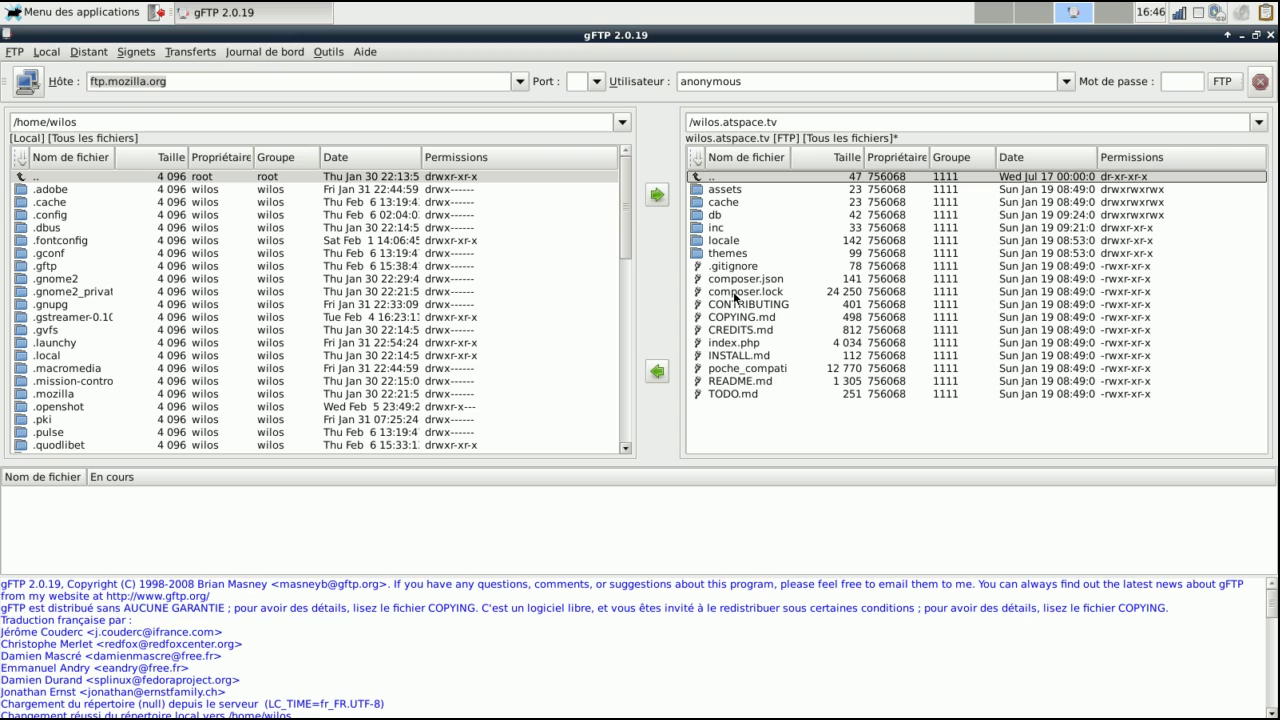
Display the remote README.md file, read through to its end, and close the viewer.
left_click(745, 381)
right_click(745, 381)
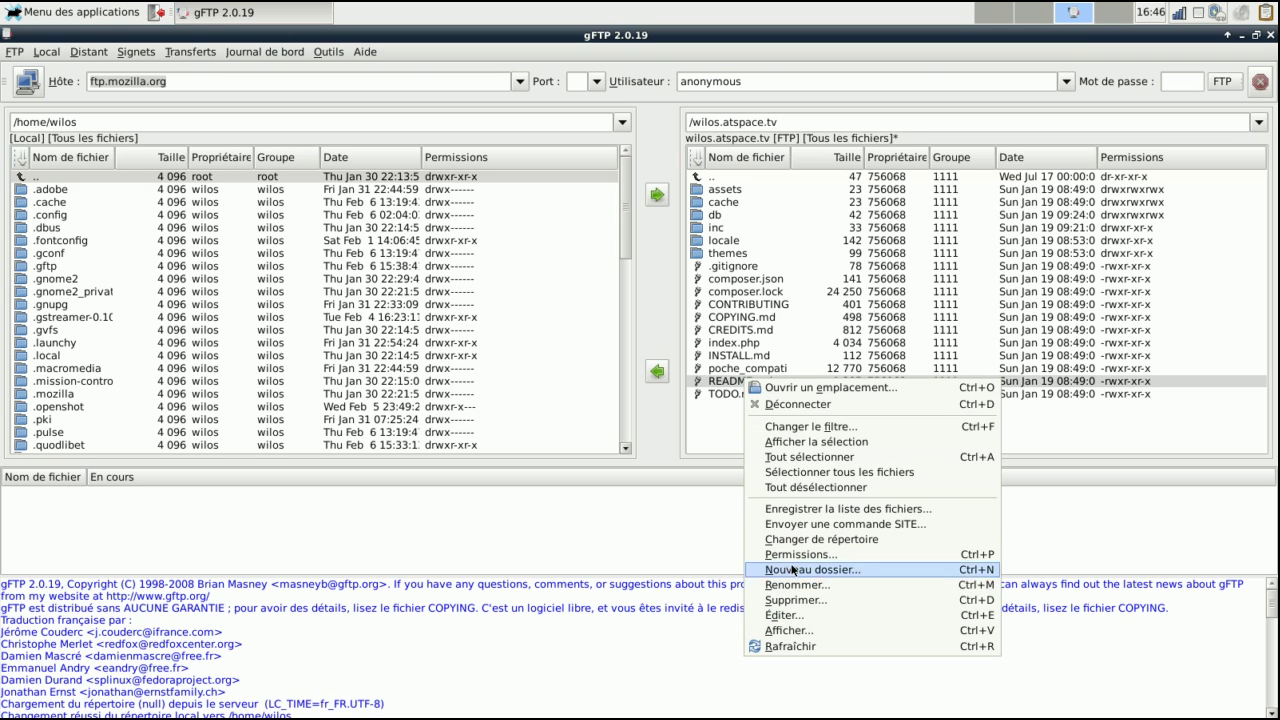
left_click(806, 617)
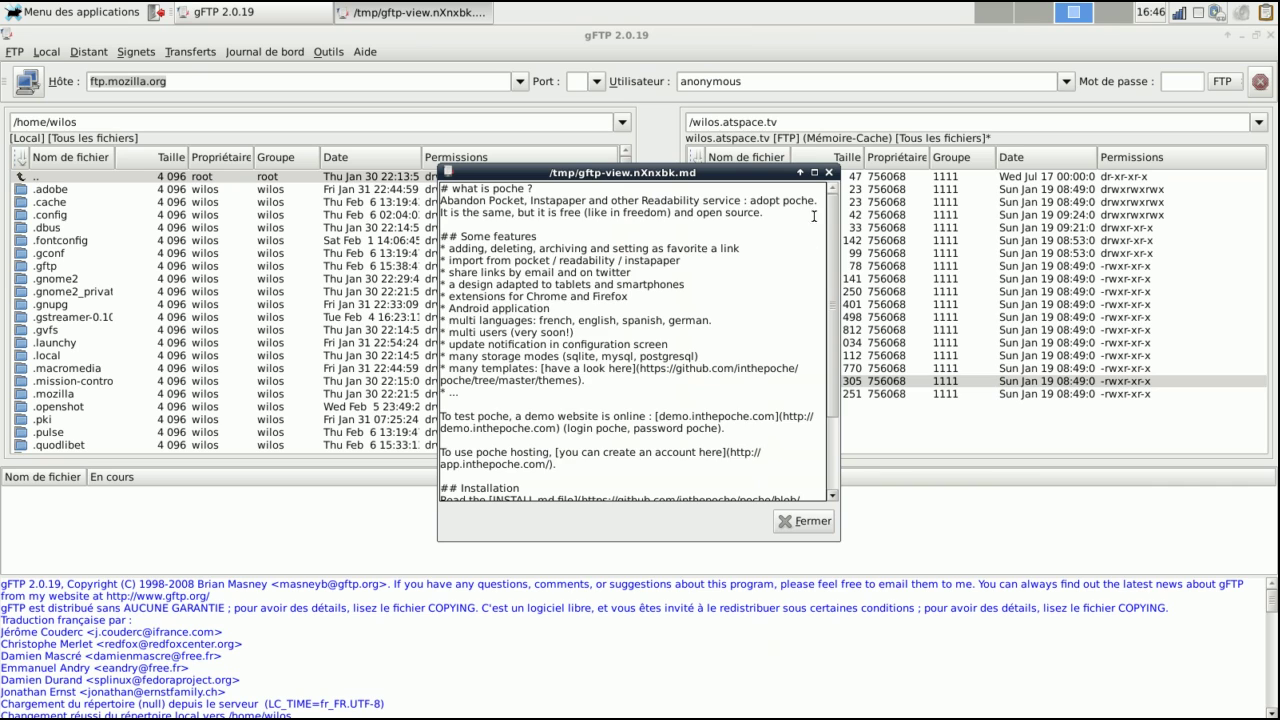
left_click_drag(836, 350, 836, 385)
left_click(803, 521)
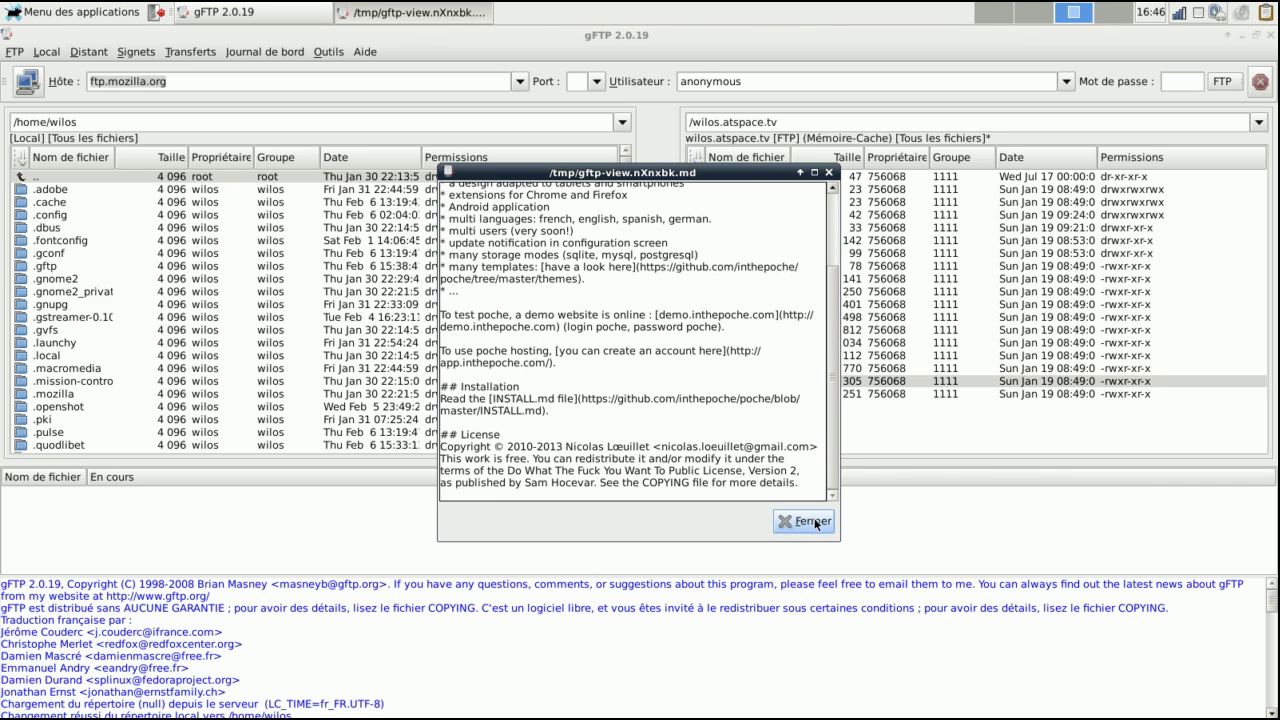
Detach the Aide menu as a floating window, move it aside, and reattach it.
left_click(364, 52)
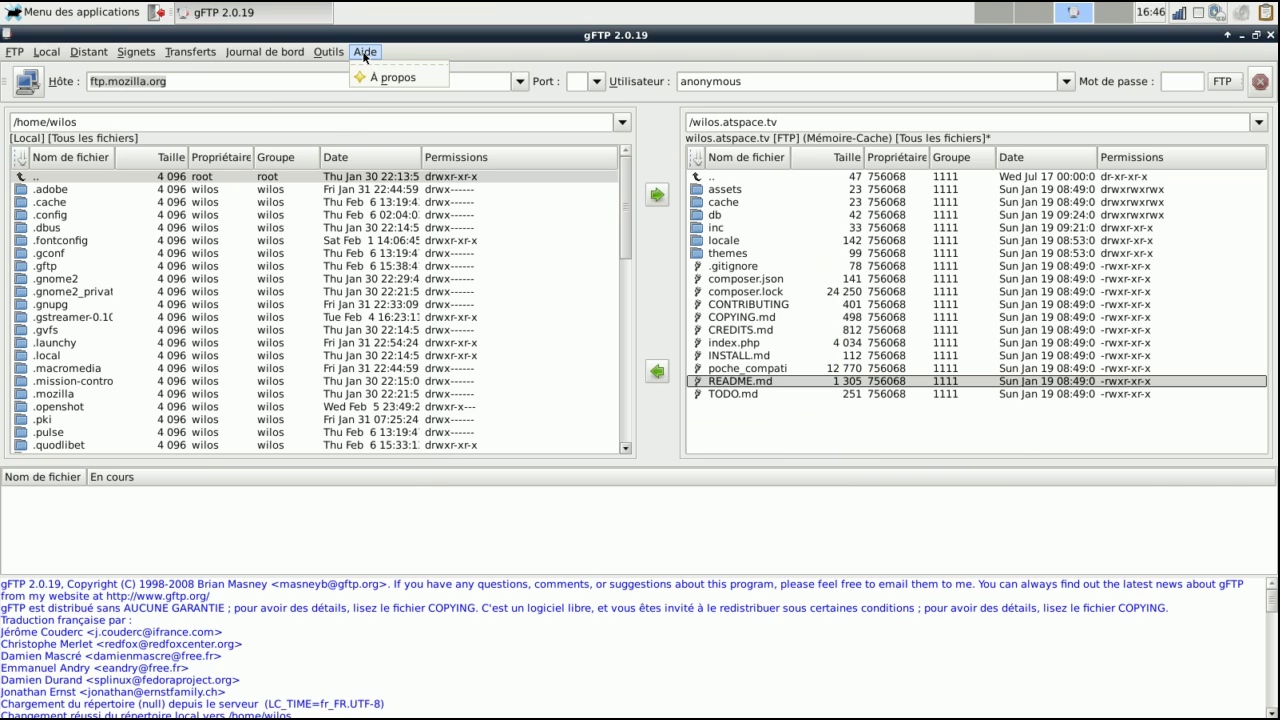
left_click(362, 65)
left_click_drag(376, 75, 738, 64)
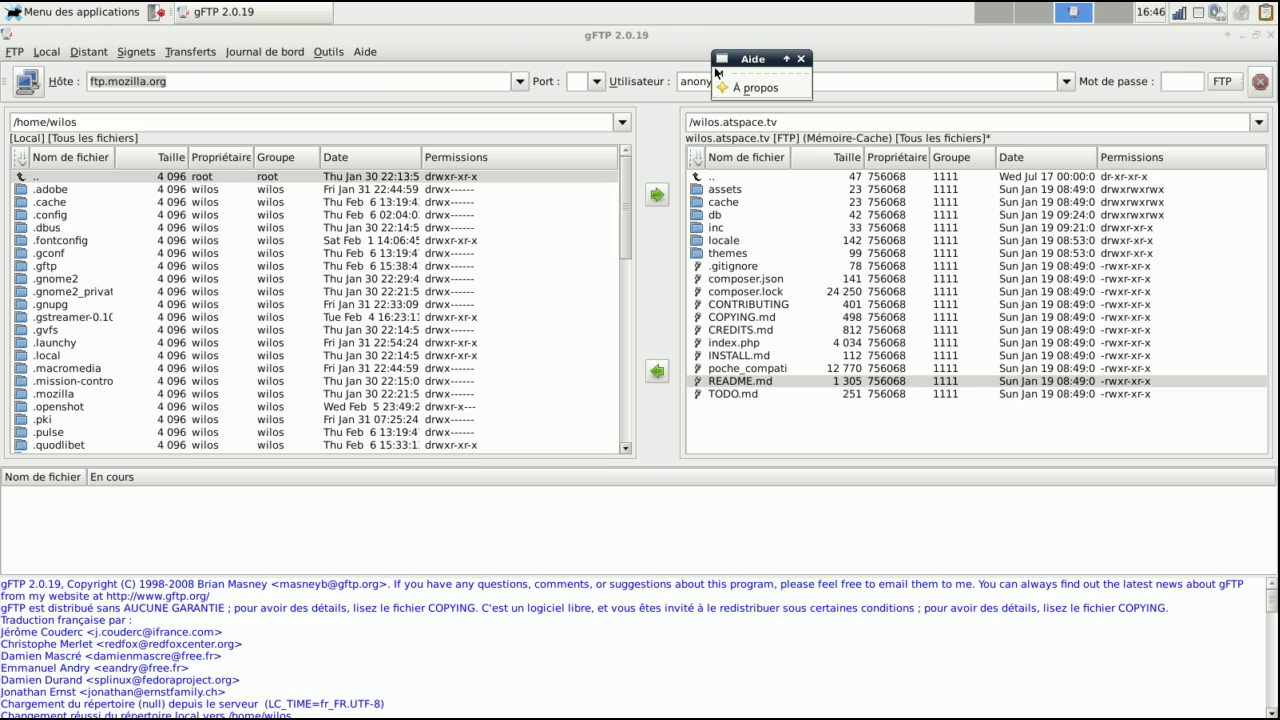
left_click(716, 72)
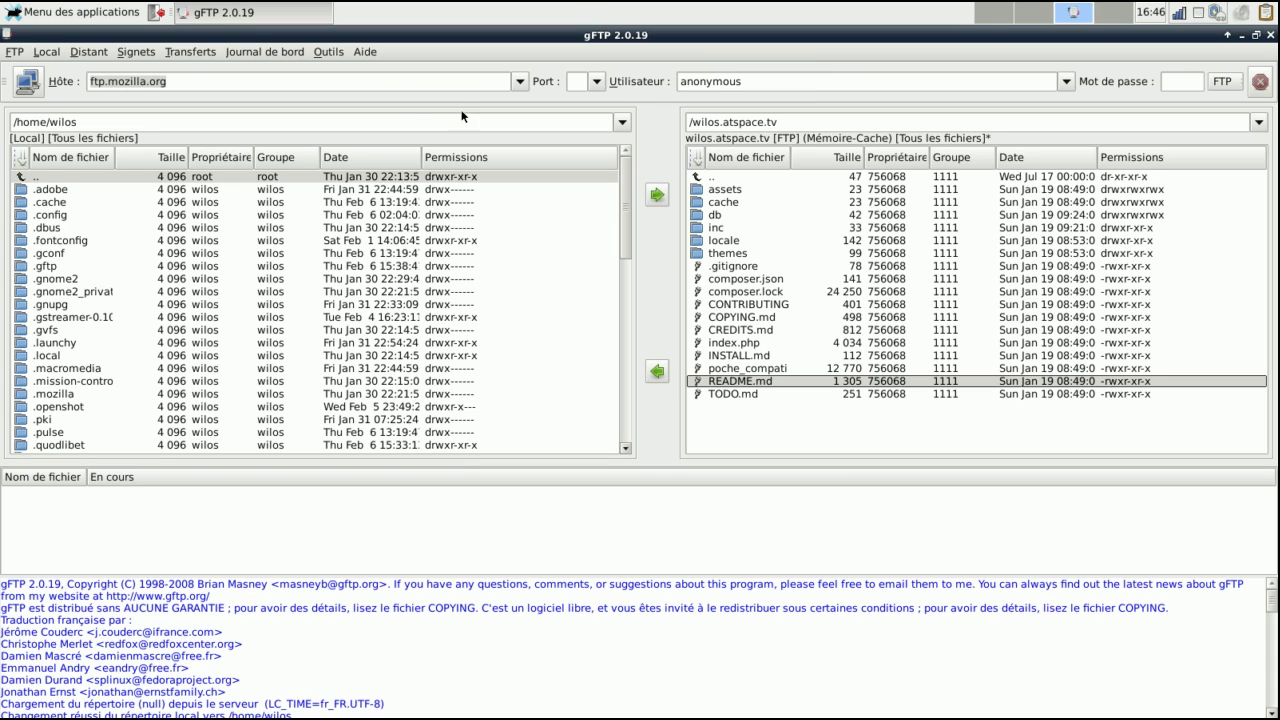
Detach the Local menu as a floating window, move it over the local file list, and close it.
triple_click(383, 82)
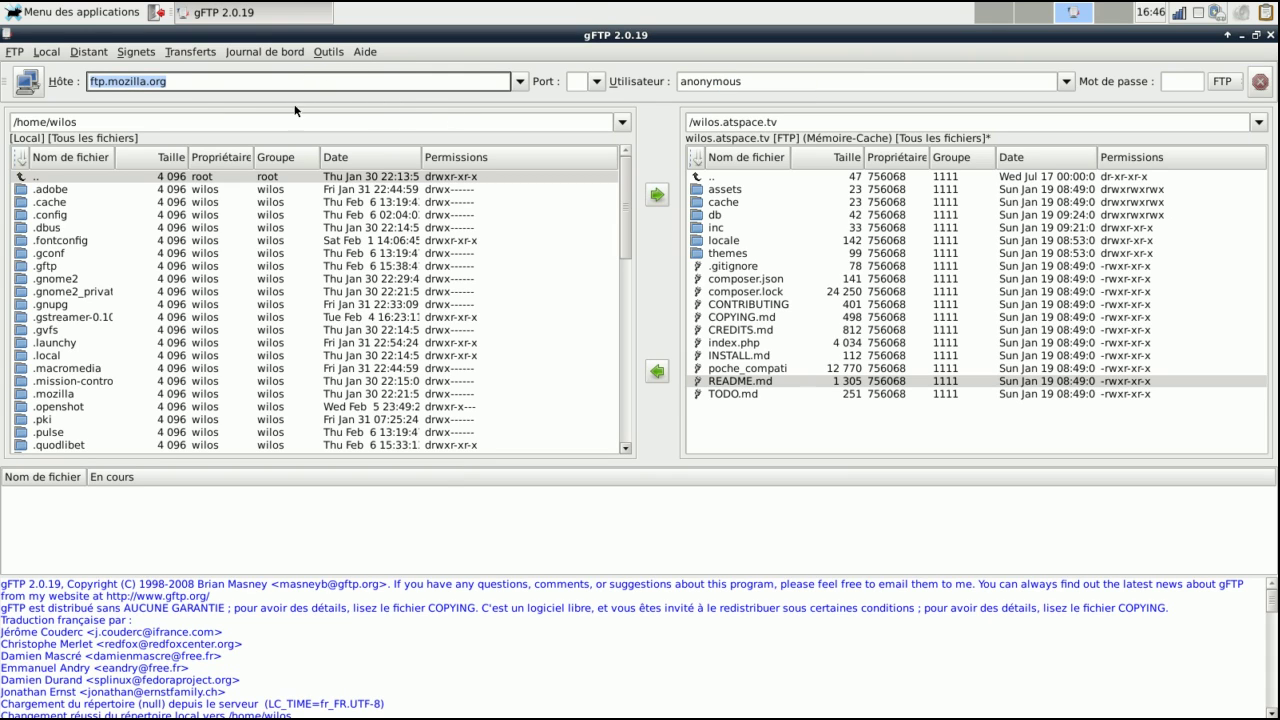
left_click(58, 54)
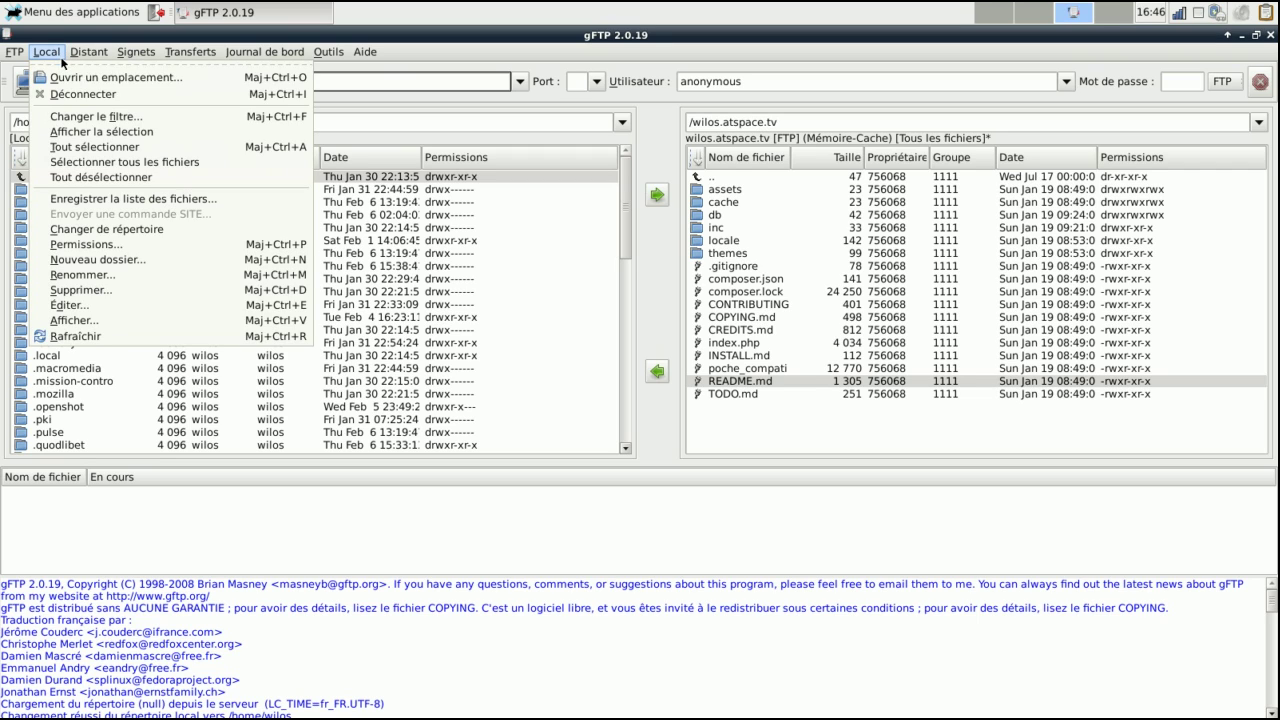
left_click(67, 66)
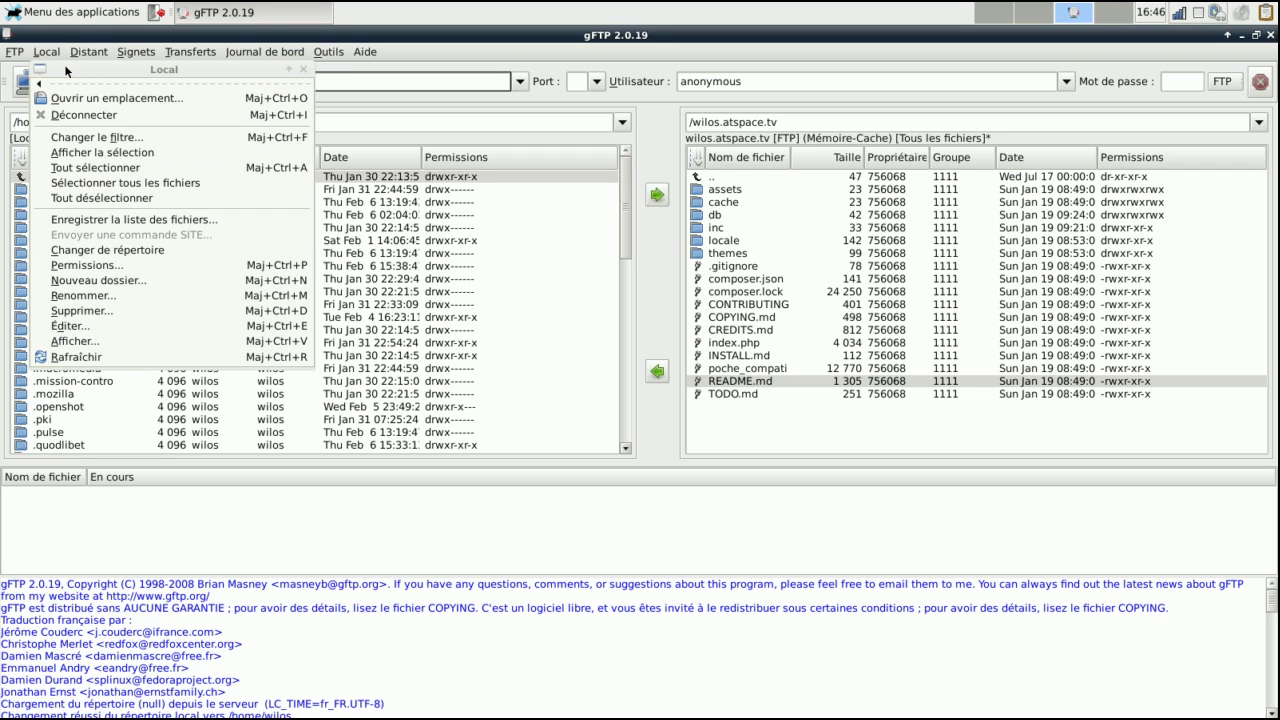
left_click_drag(94, 72, 277, 99)
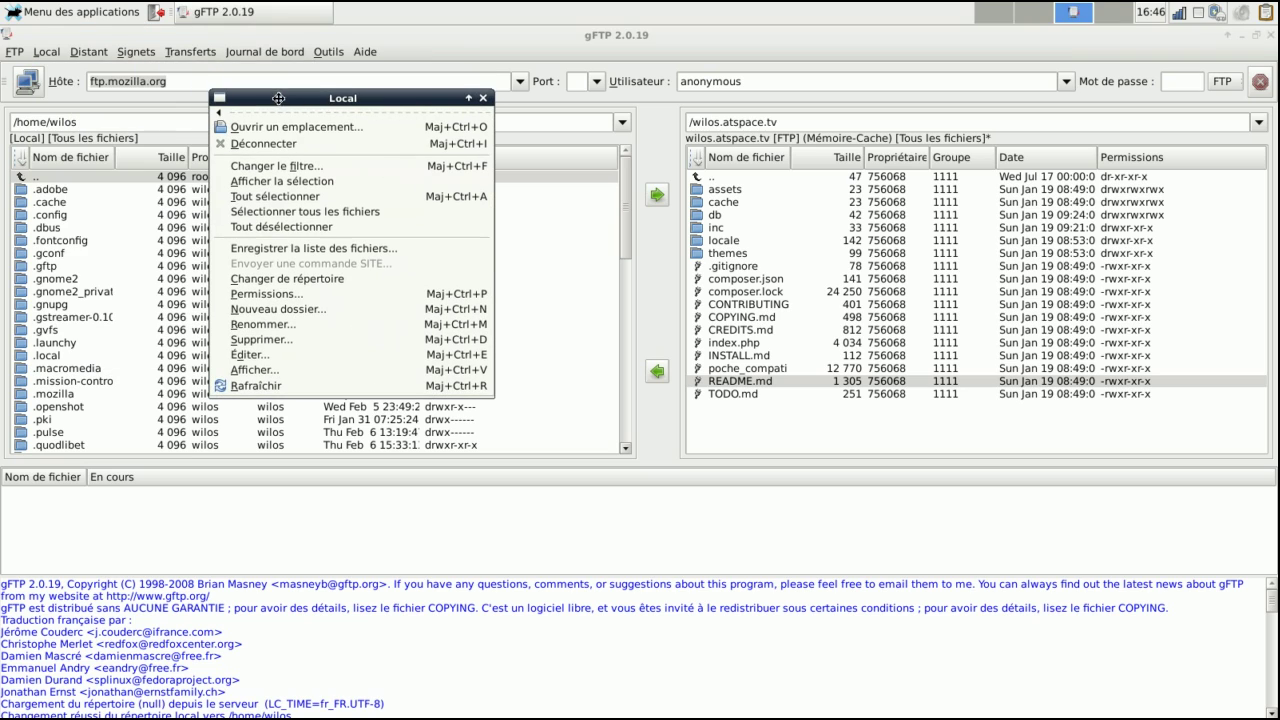
left_click(483, 98)
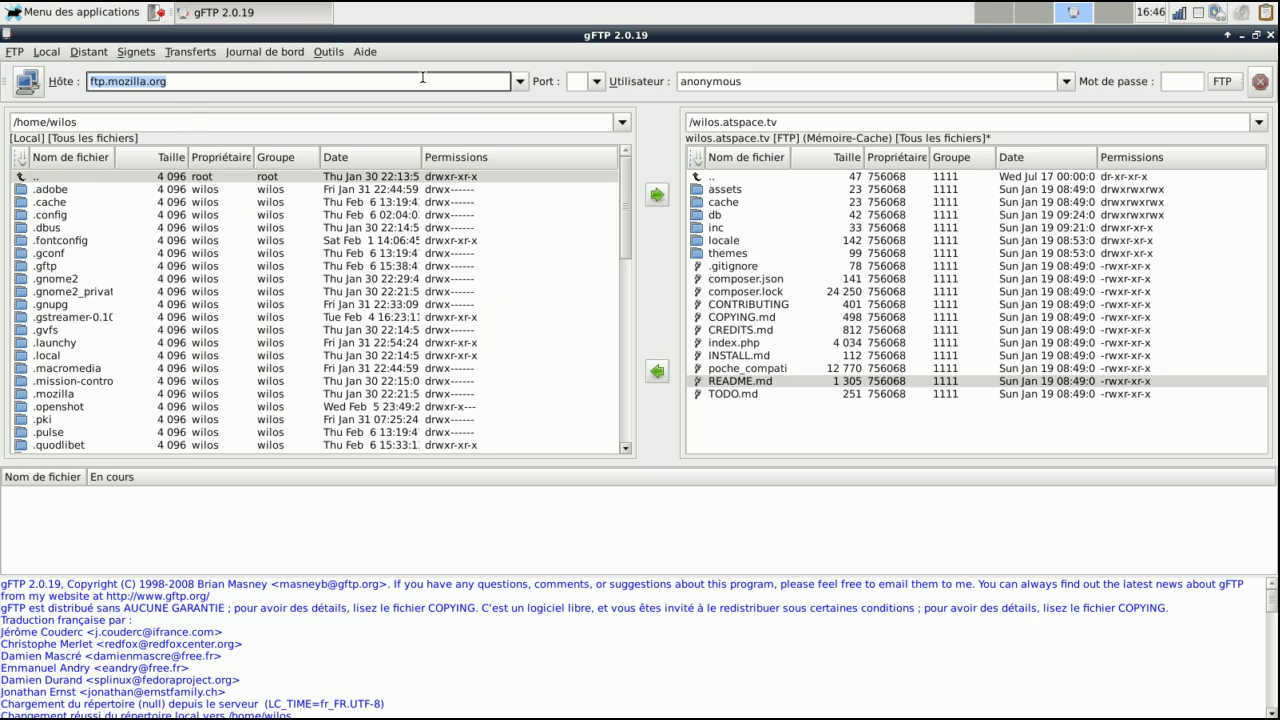
View the gFTP version and licence information, and move its window toward the centre of the screen.
left_click(363, 52)
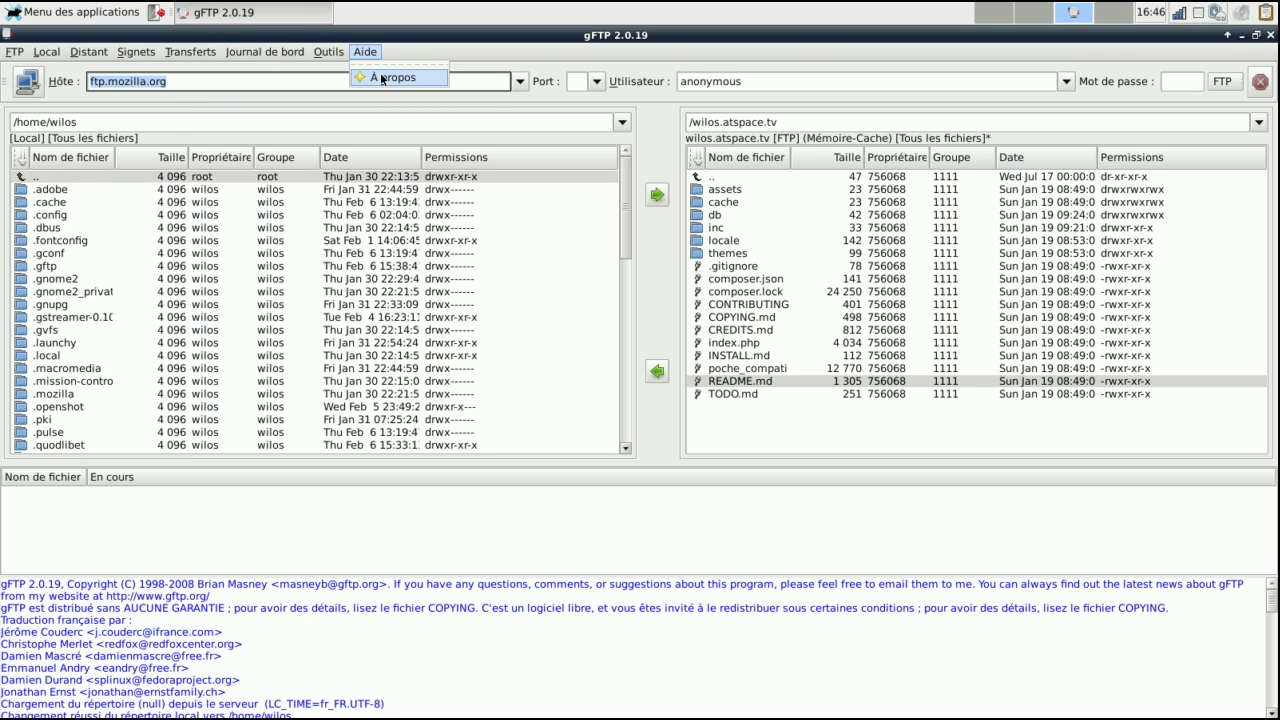
left_click(383, 79)
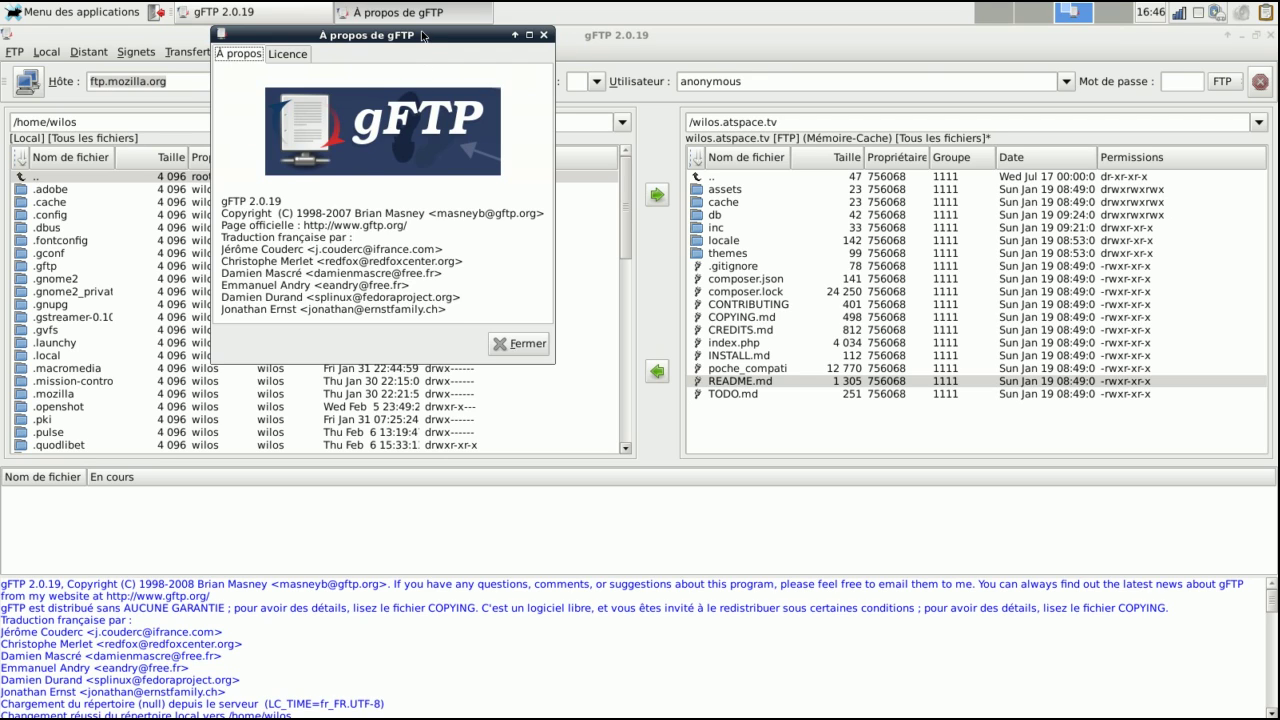
left_click_drag(422, 36, 495, 109)
left_click(345, 126)
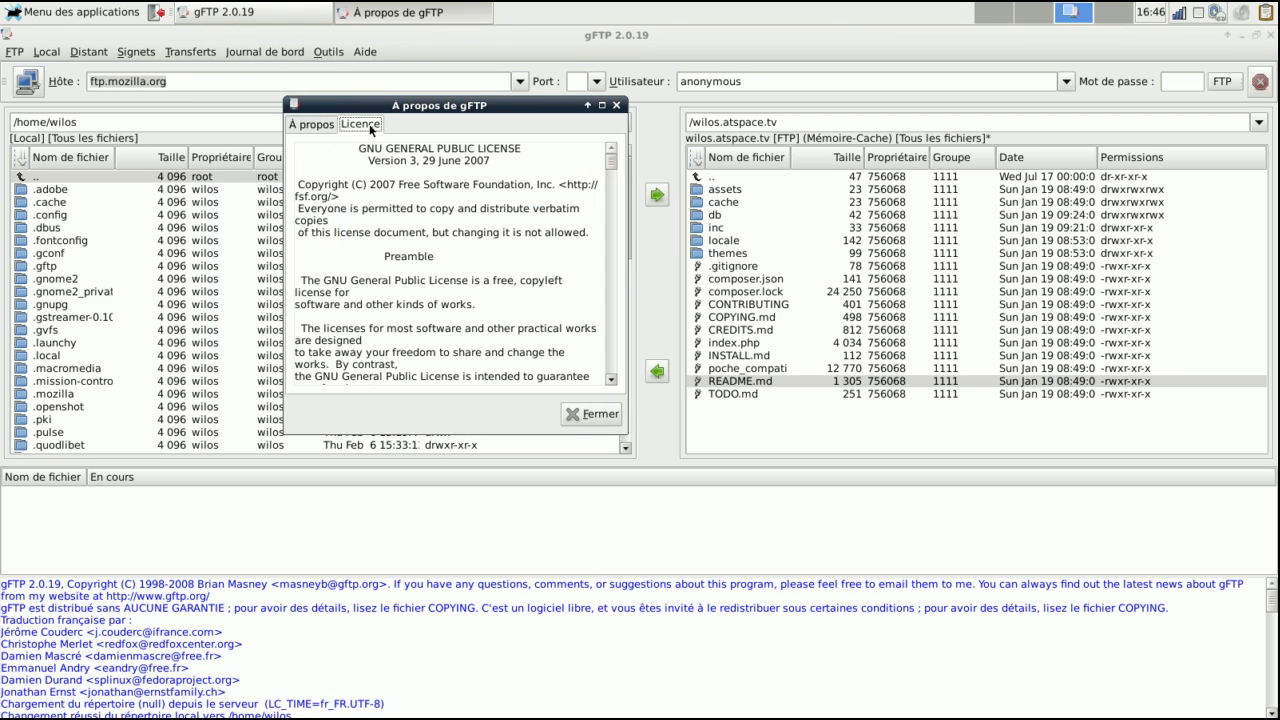
left_click(316, 127)
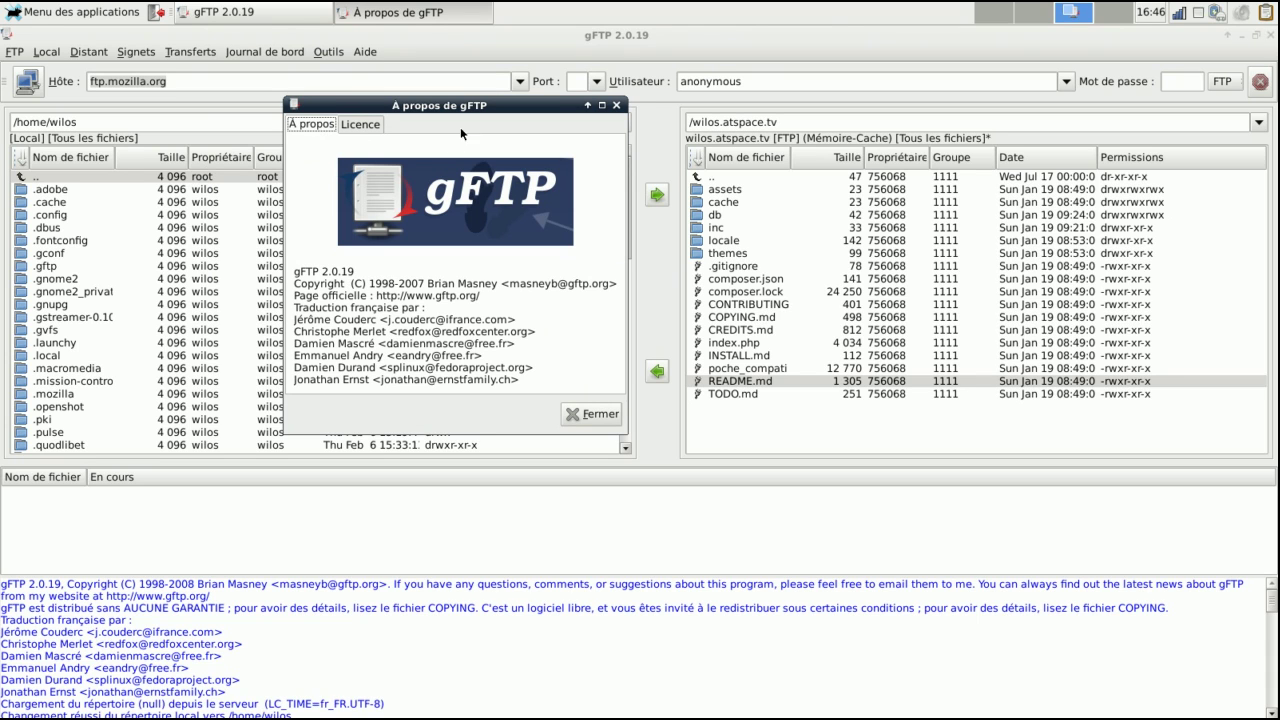
left_click_drag(470, 110, 604, 196)
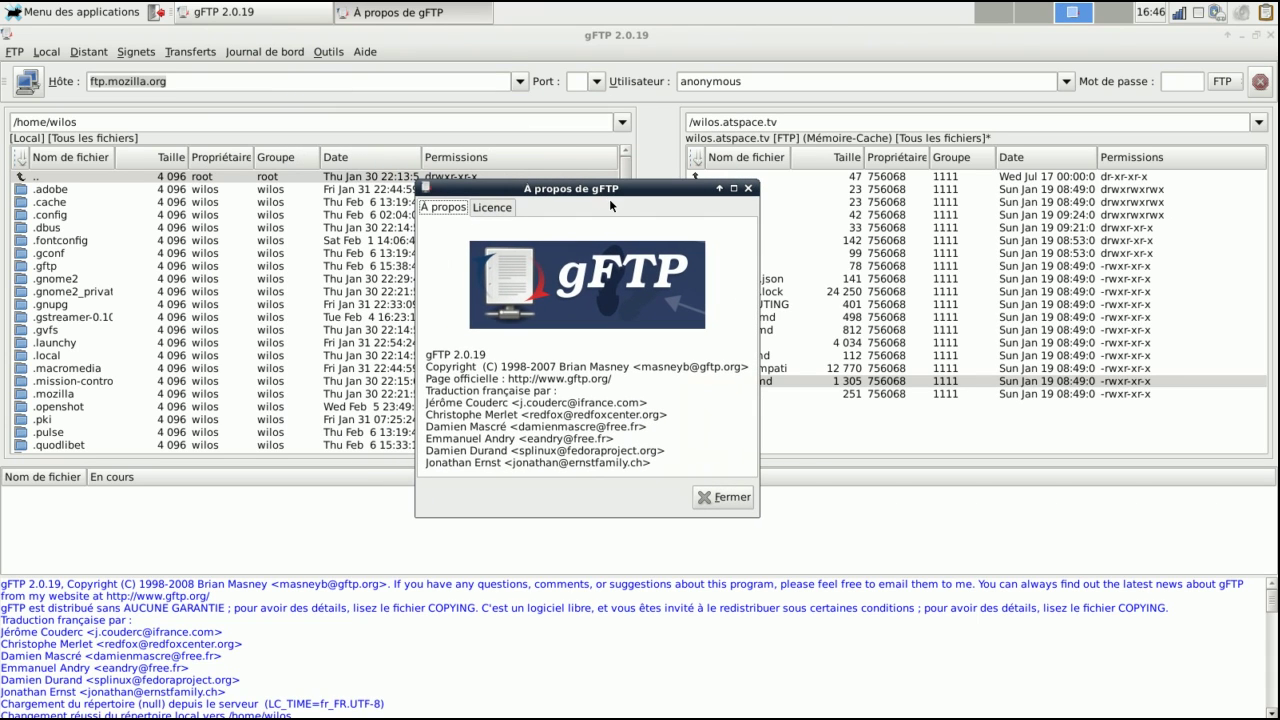